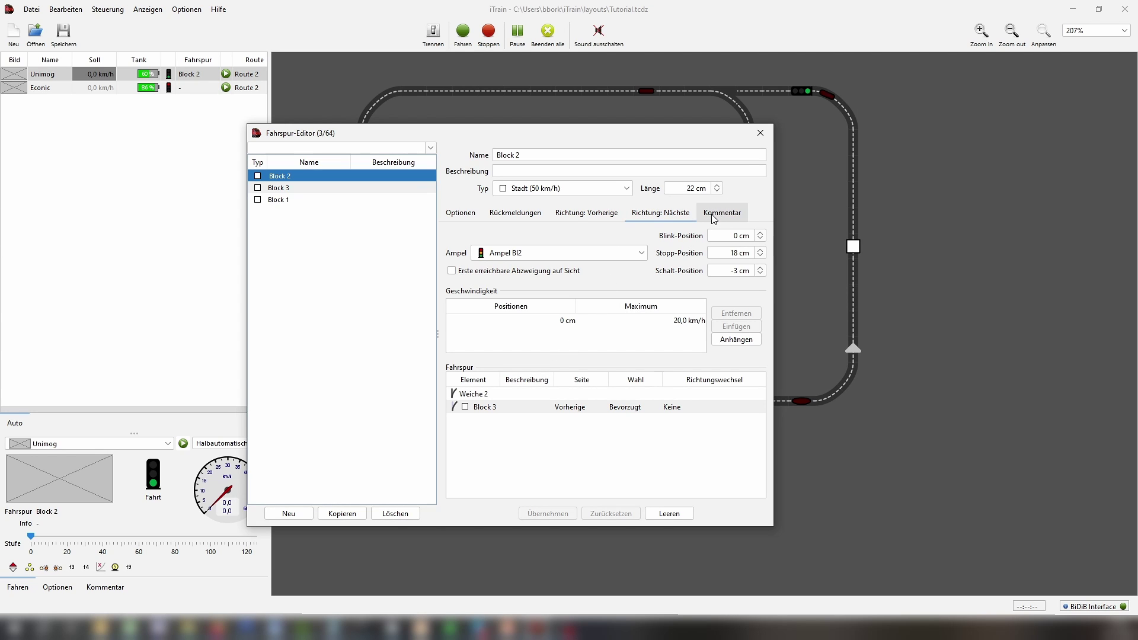
- Review Block 2's options, feedback, both direction settings and comment in the lane editor, and close the editor
click(462, 214)
click(522, 213)
click(586, 213)
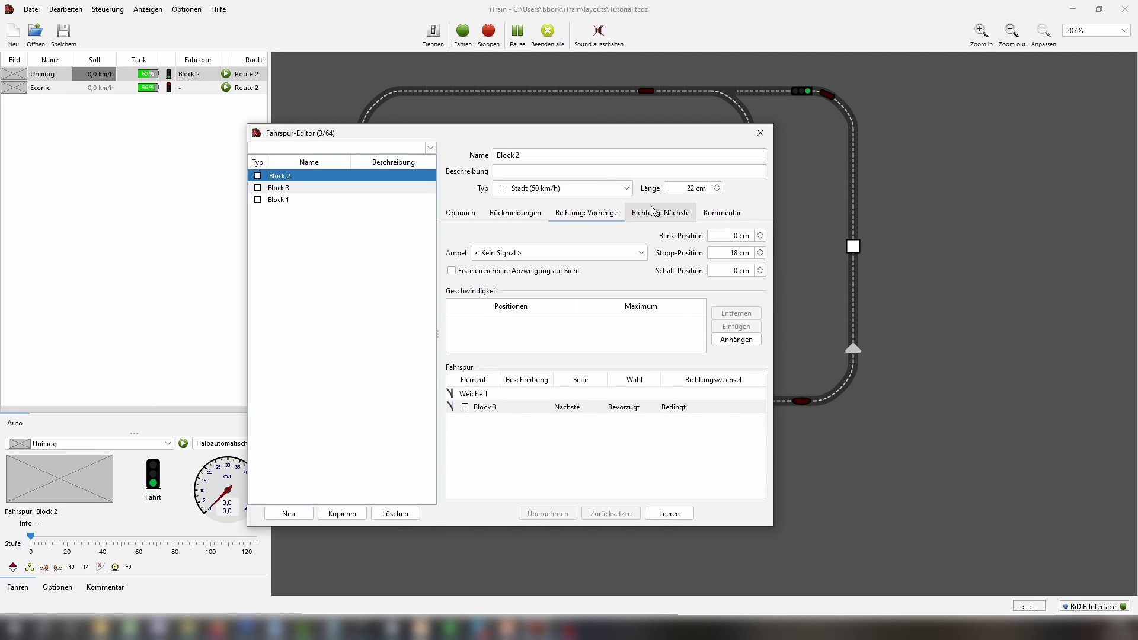
click(652, 212)
click(720, 213)
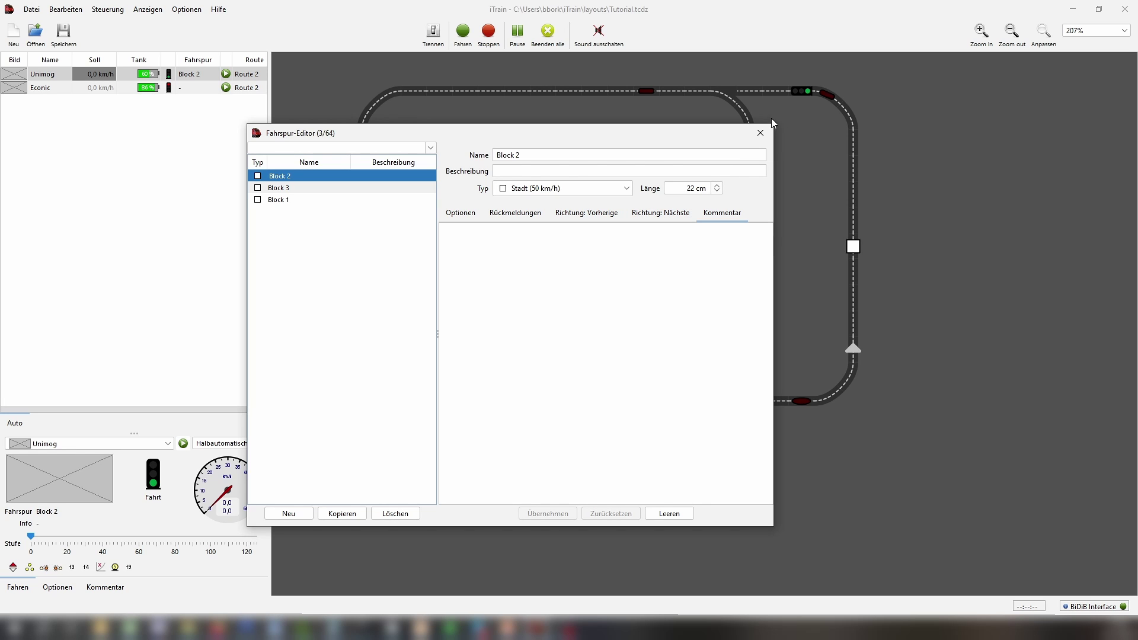
click(761, 134)
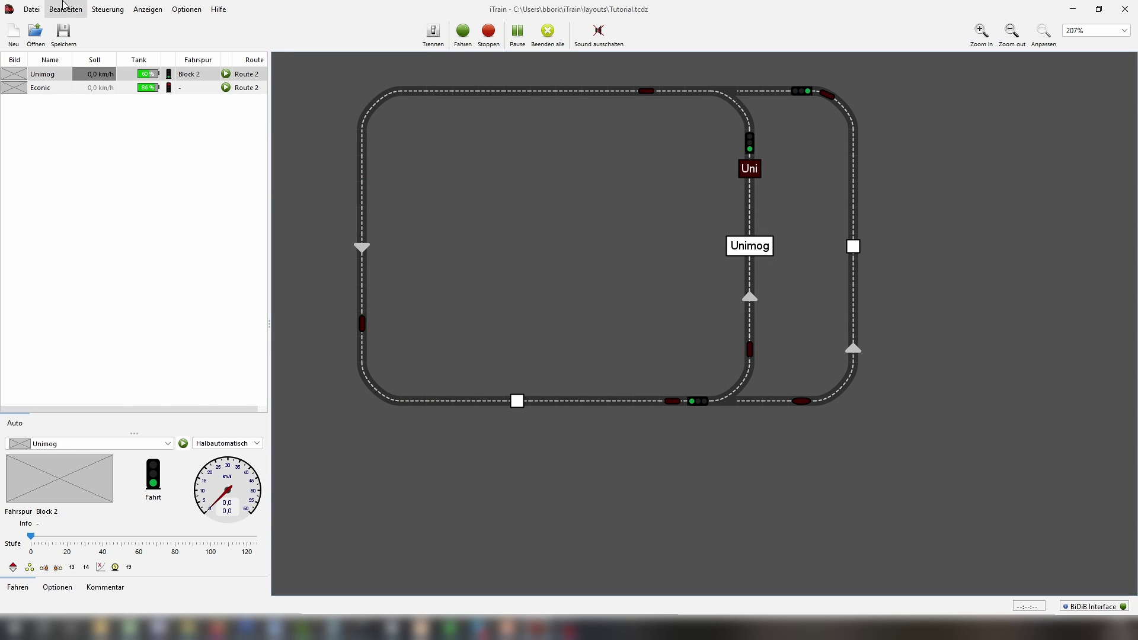
- Open the car editor and review the Econic's speed, configuration, routes and permission settings
click(78, 10)
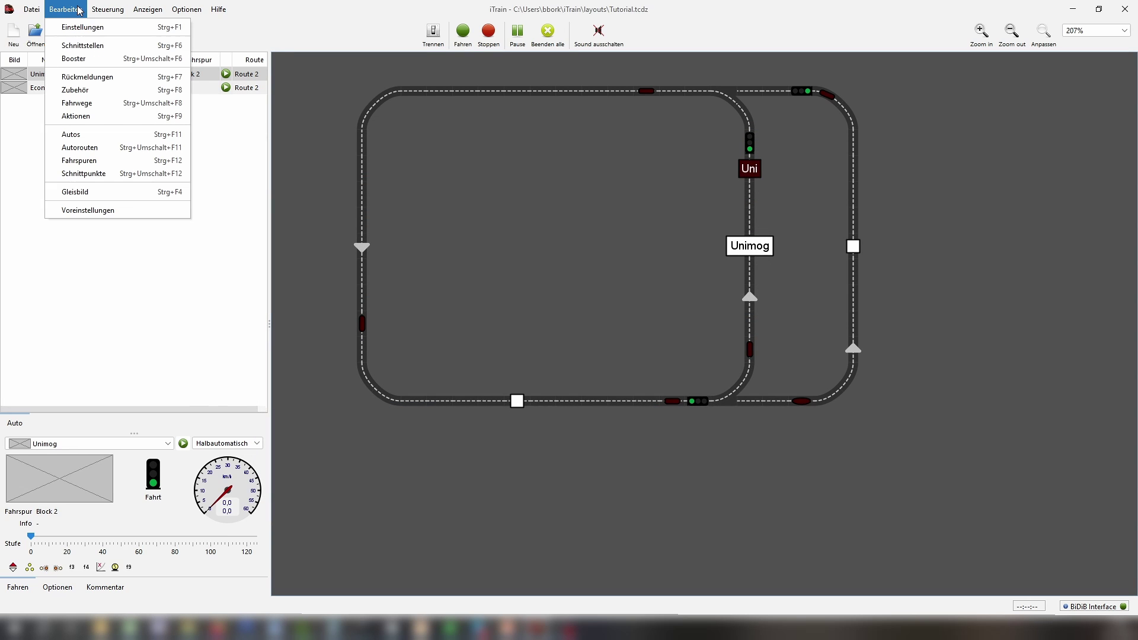
click(94, 137)
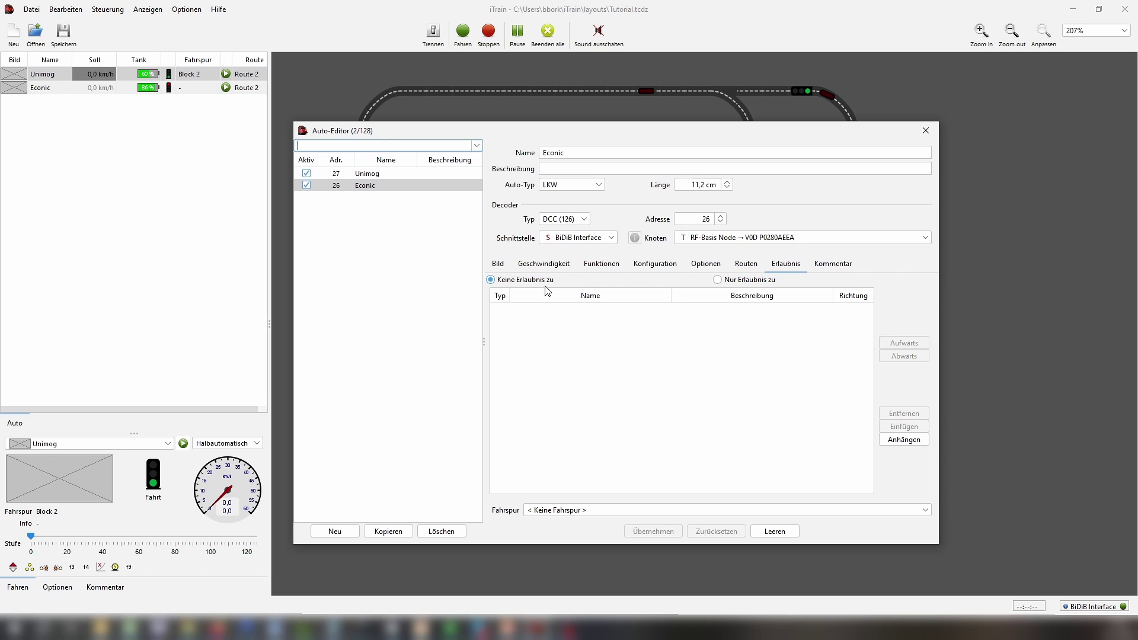
click(498, 267)
click(540, 265)
click(602, 264)
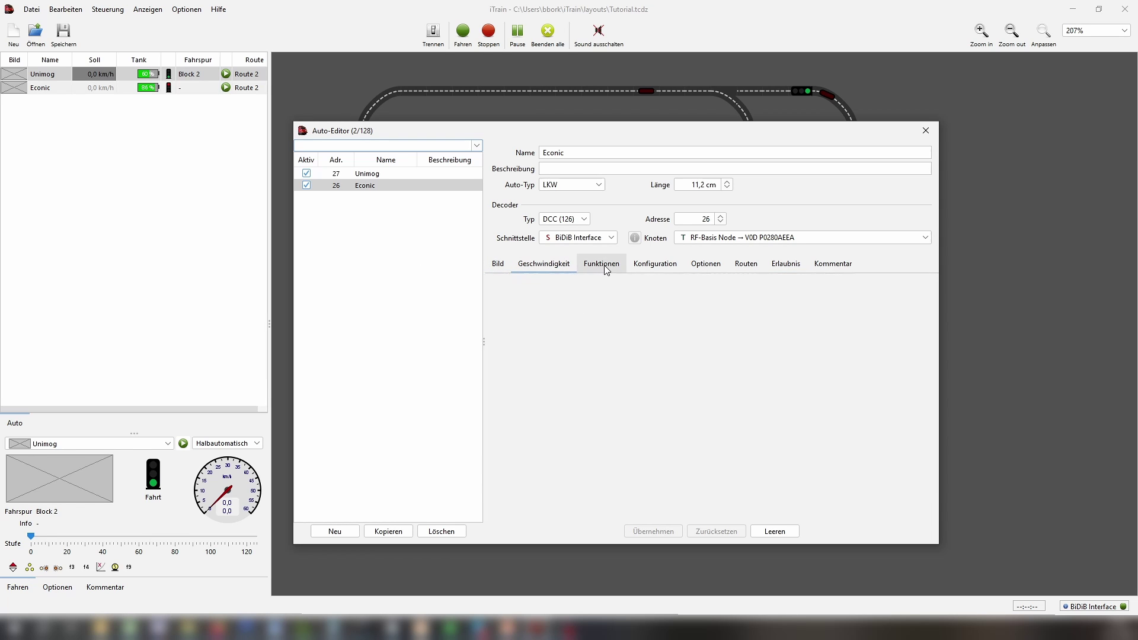
click(655, 263)
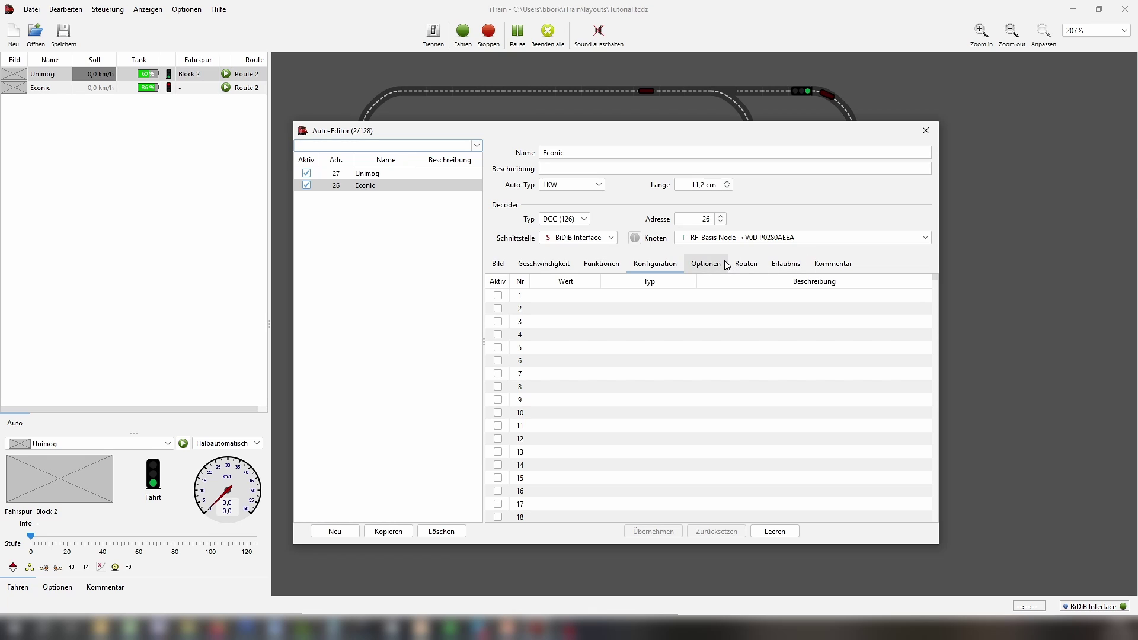
click(745, 264)
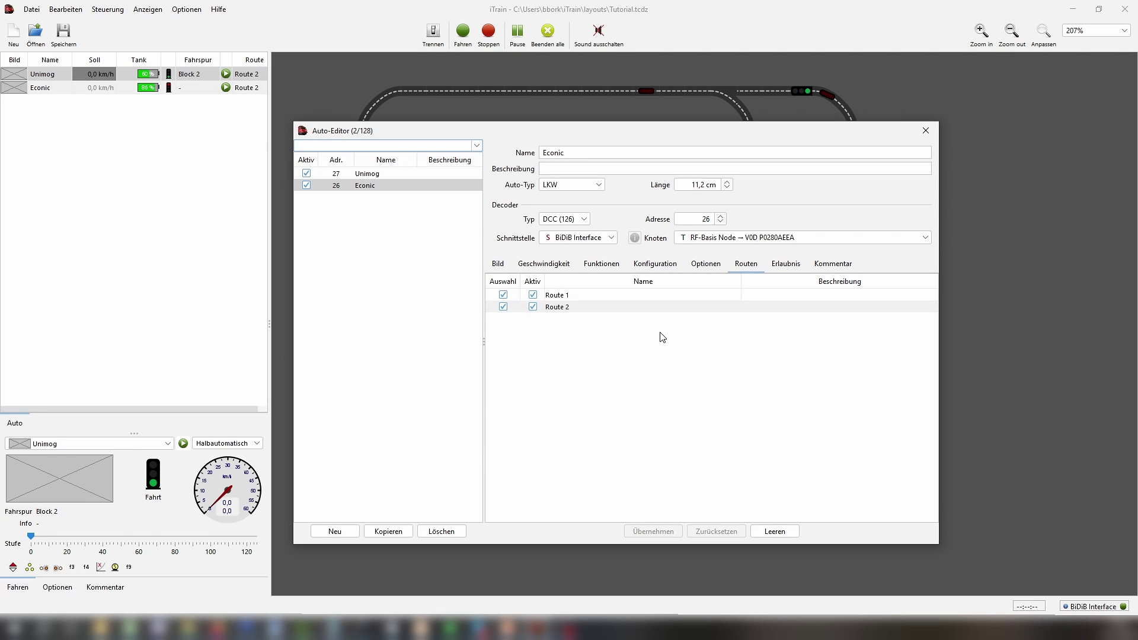
click(790, 271)
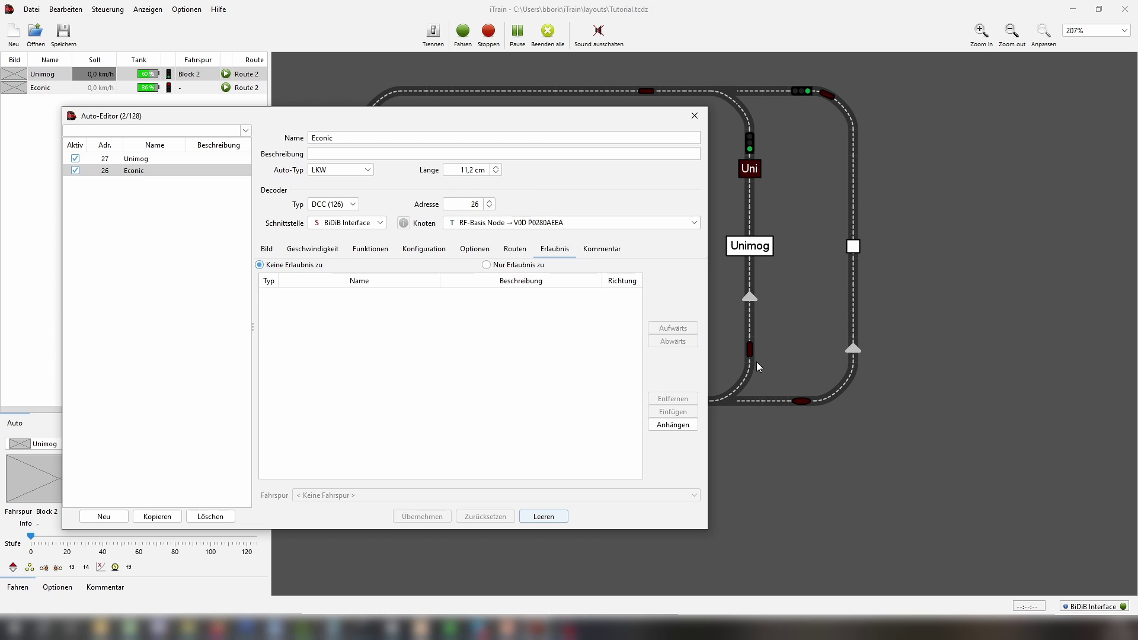
- Add Block 2 to the Econic's list of lanes it has no permission for, keeping Block 2 as the chosen lane
drag(435, 119, 640, 128)
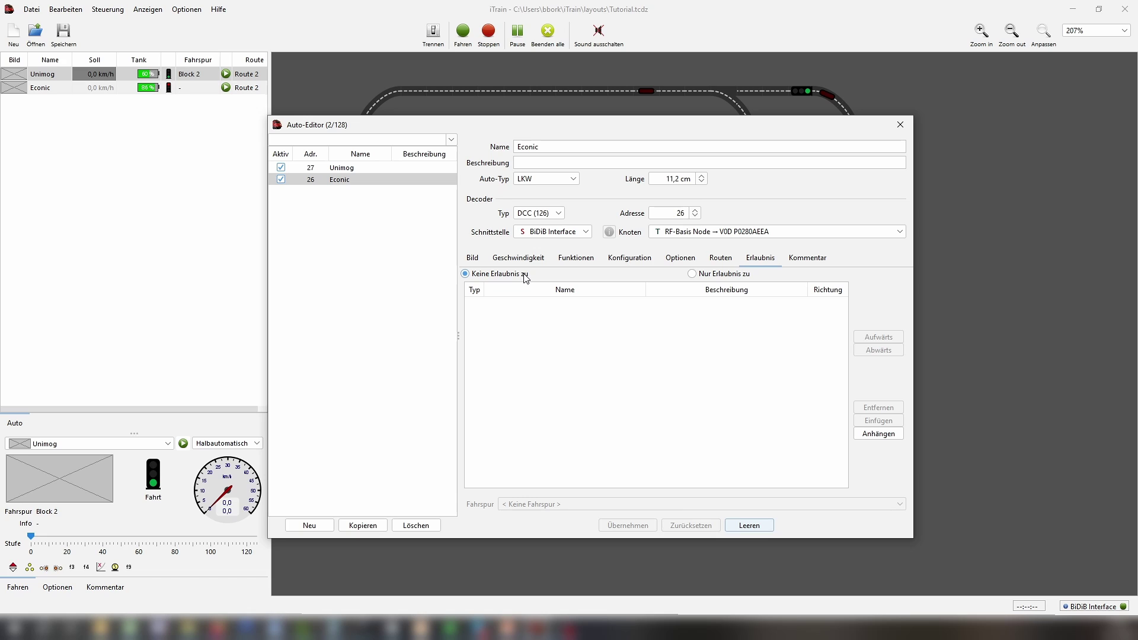
click(878, 434)
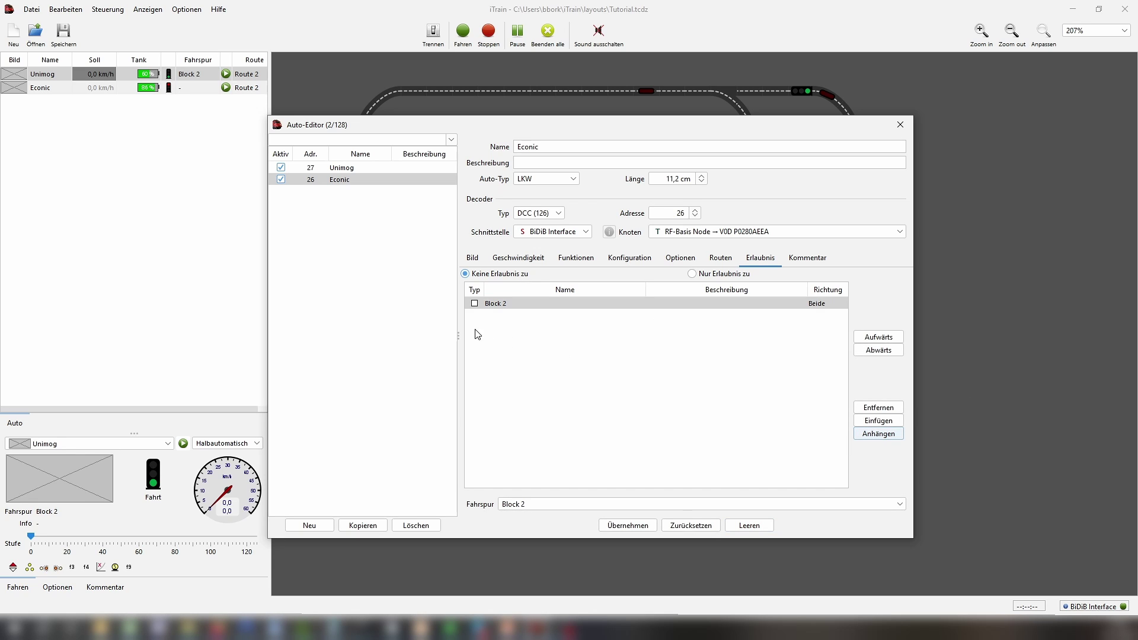
click(507, 303)
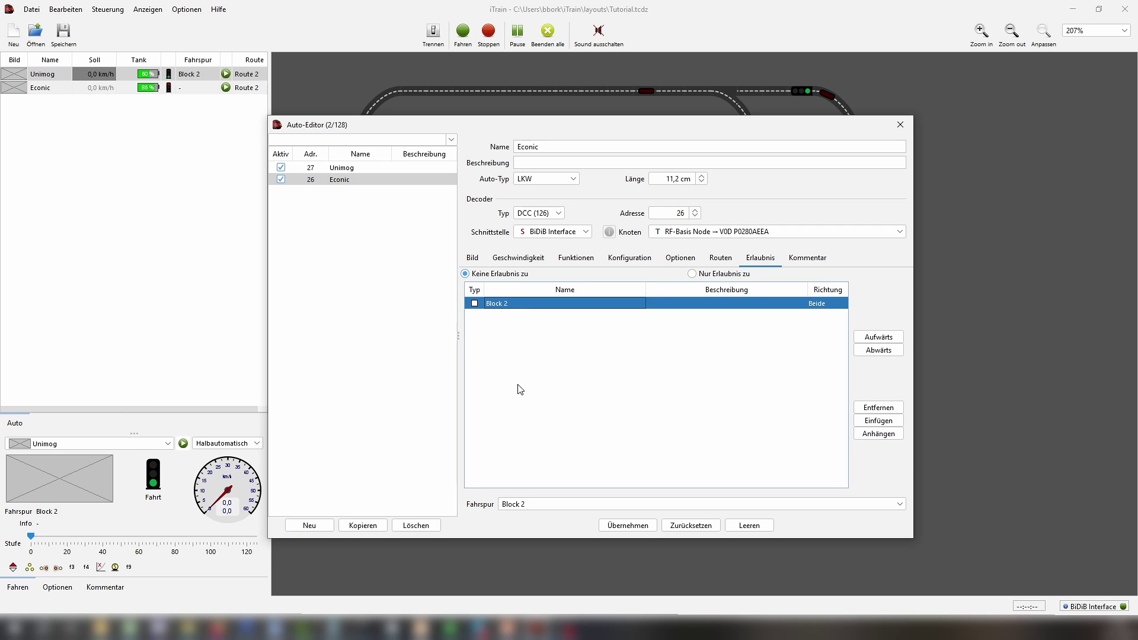
click(542, 504)
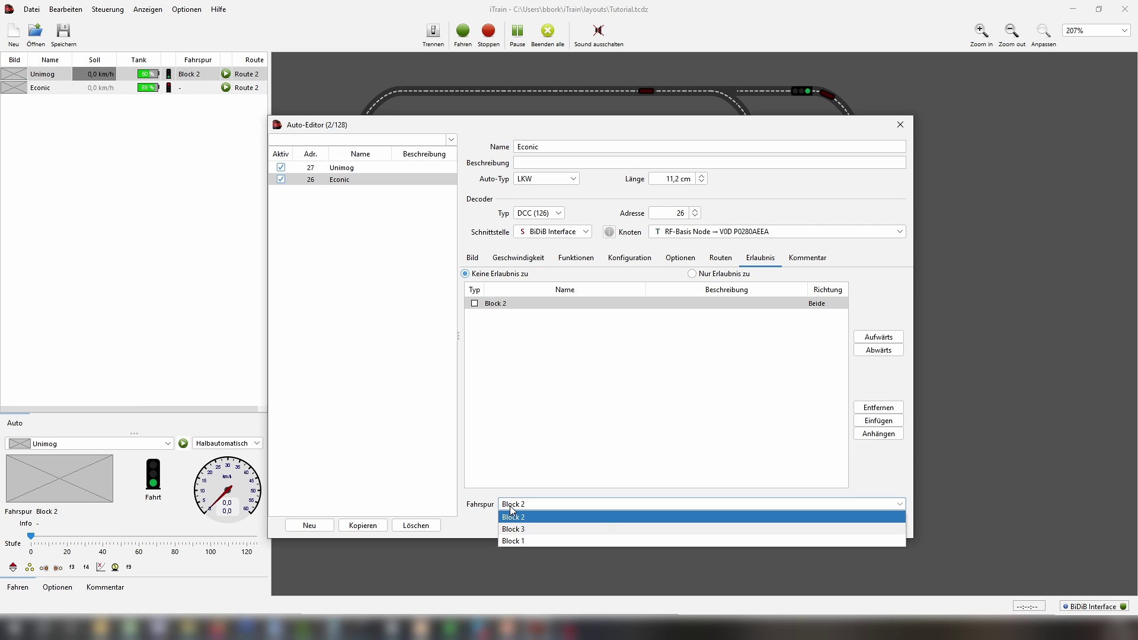
click(511, 508)
click(515, 507)
click(522, 504)
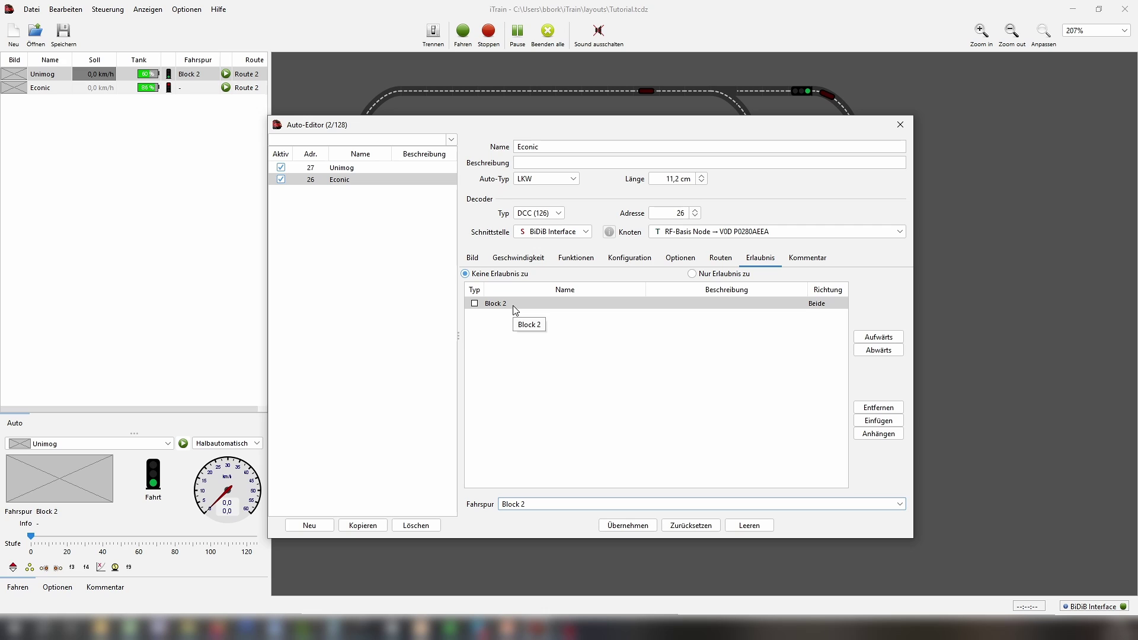
click(570, 504)
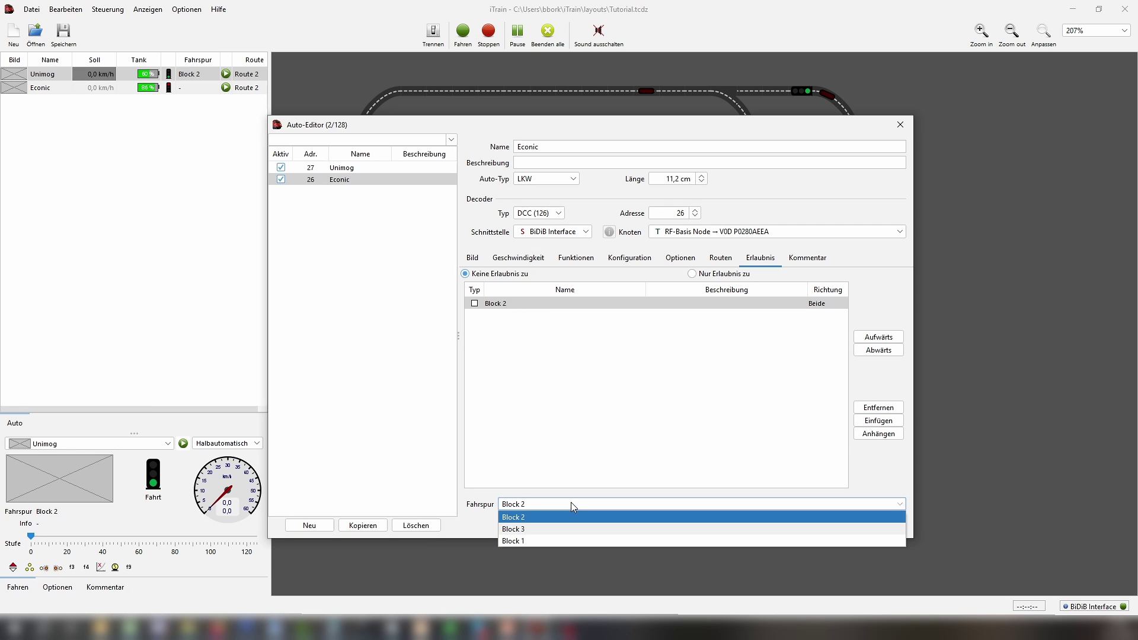
click(528, 529)
click(530, 506)
click(527, 516)
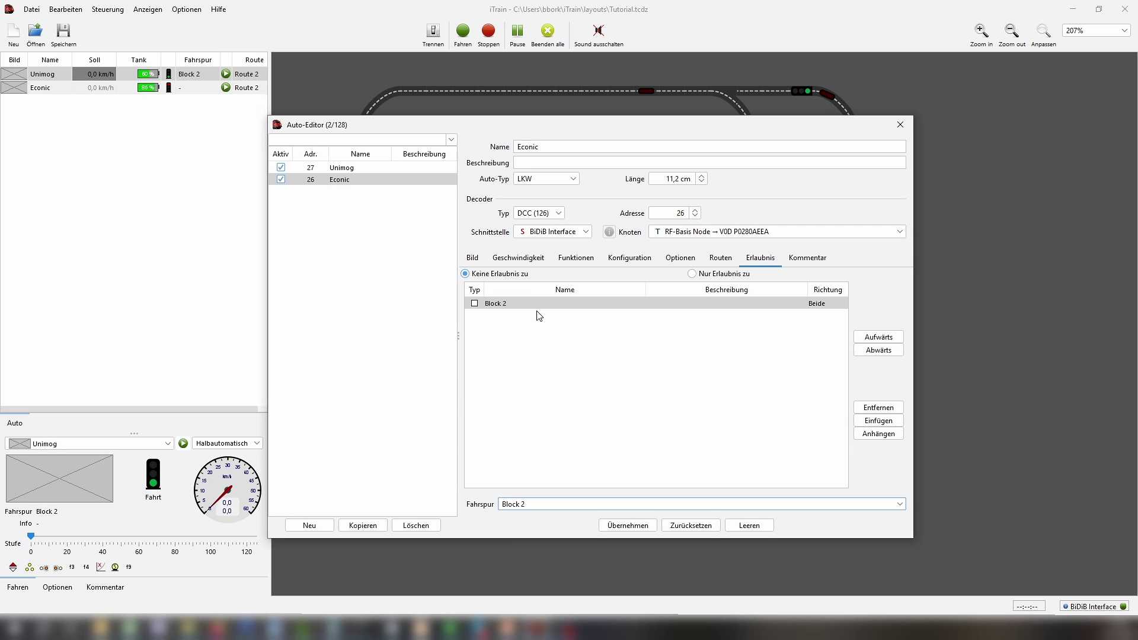
- Compare the "Nur Erlaubnis zu" mode, return the Econic to "Keine Erlaubnis zu", apply the settings and close the car editor
click(714, 273)
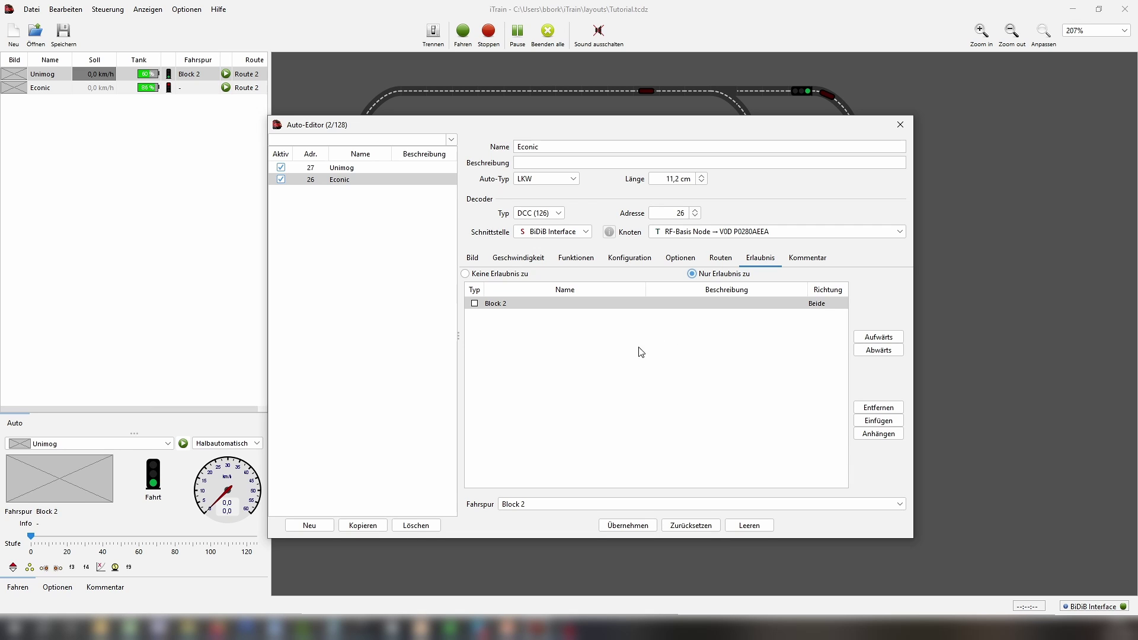
click(474, 274)
click(635, 527)
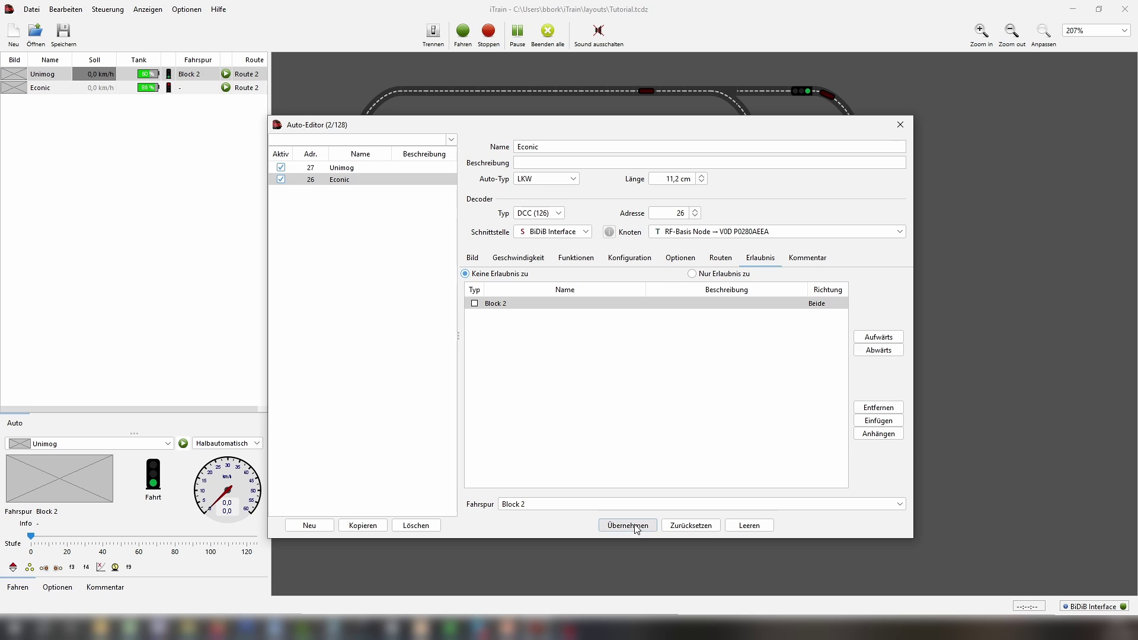
click(900, 125)
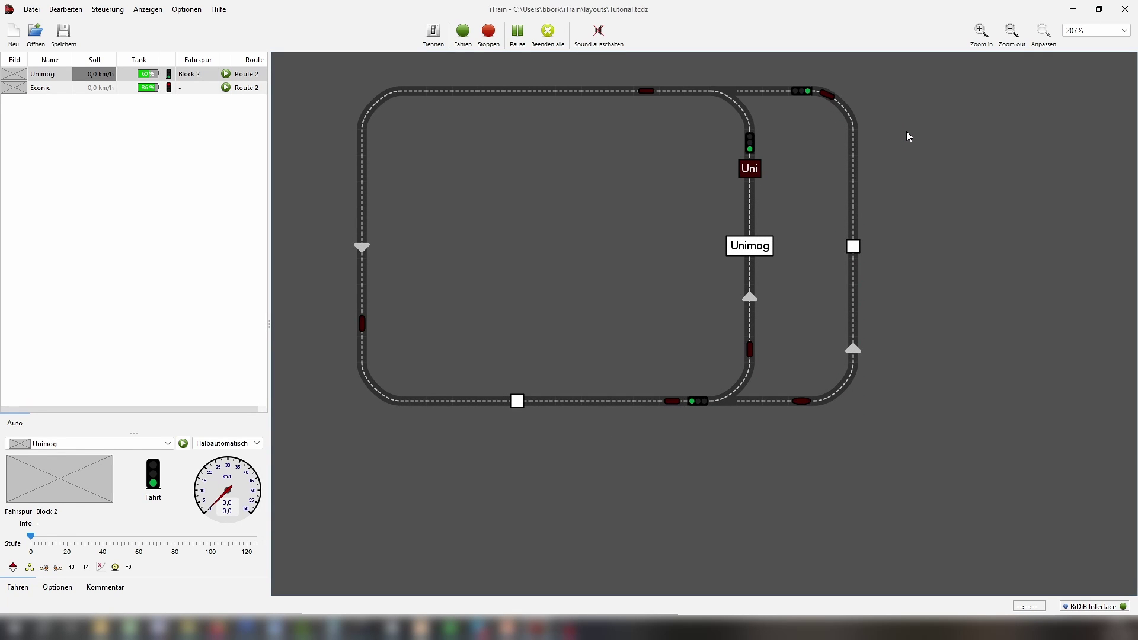
- Remove the Unimog from Block 2 in the lane's properties and confirm
double_click(739, 250)
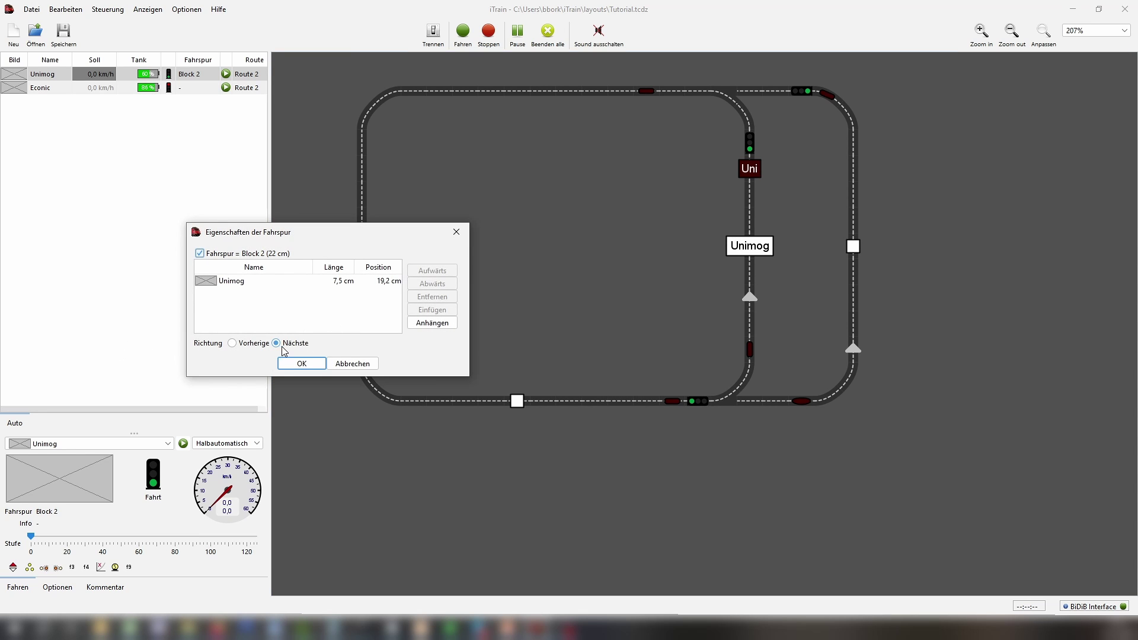
click(205, 280)
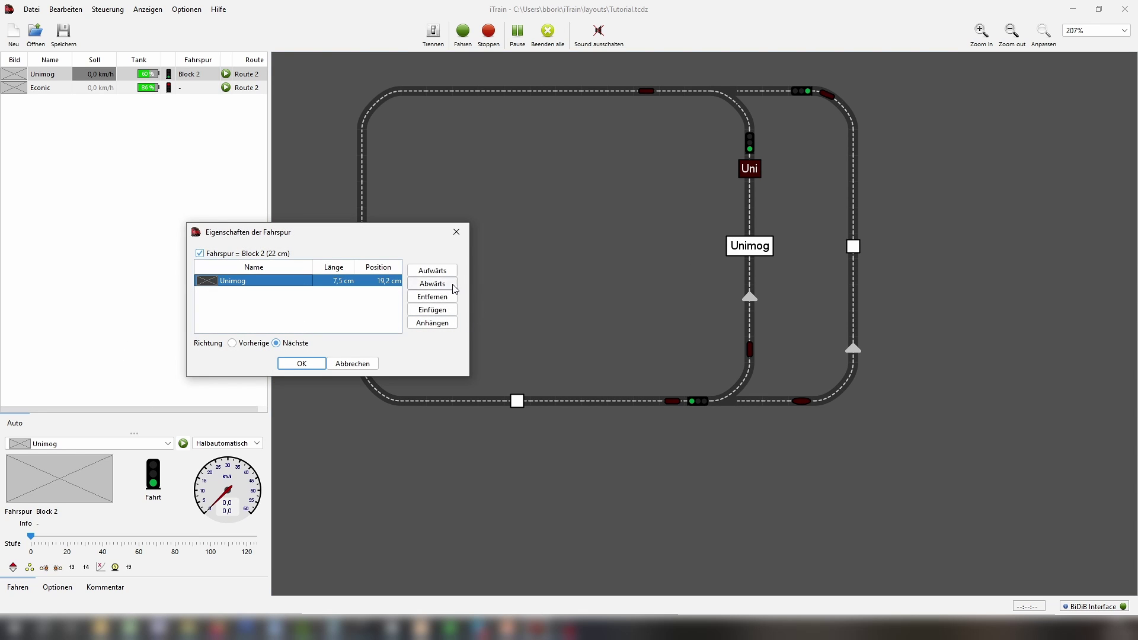
click(430, 296)
click(313, 367)
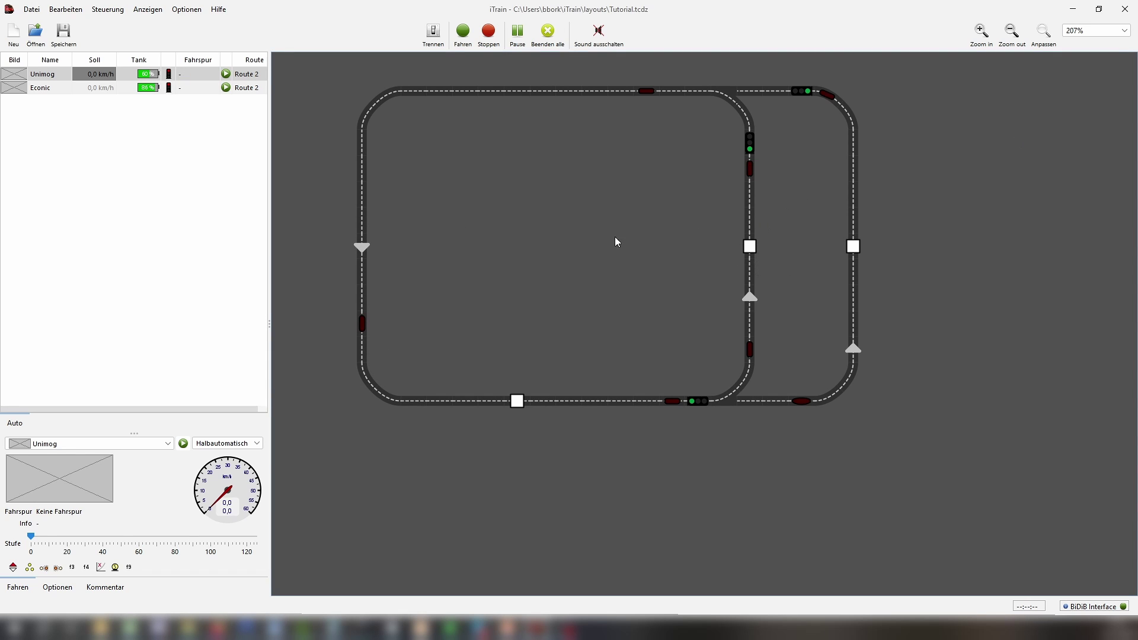
- Place the Econic on Block 2's stop position in the track plan and select it as the car to control
drag(22, 96, 758, 171)
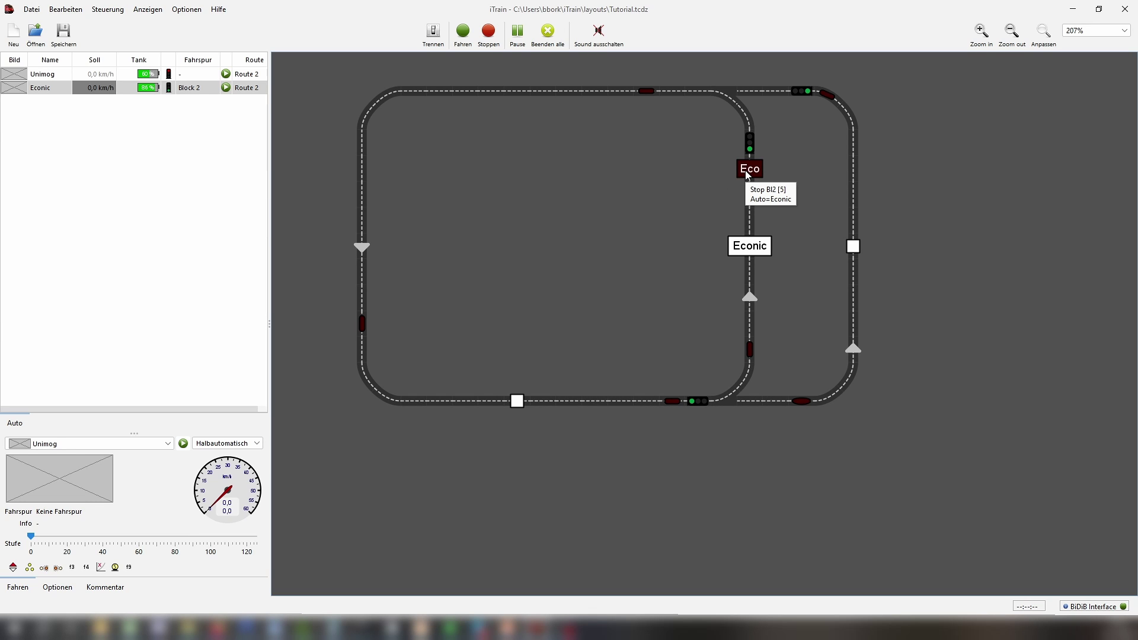
click(116, 446)
click(99, 467)
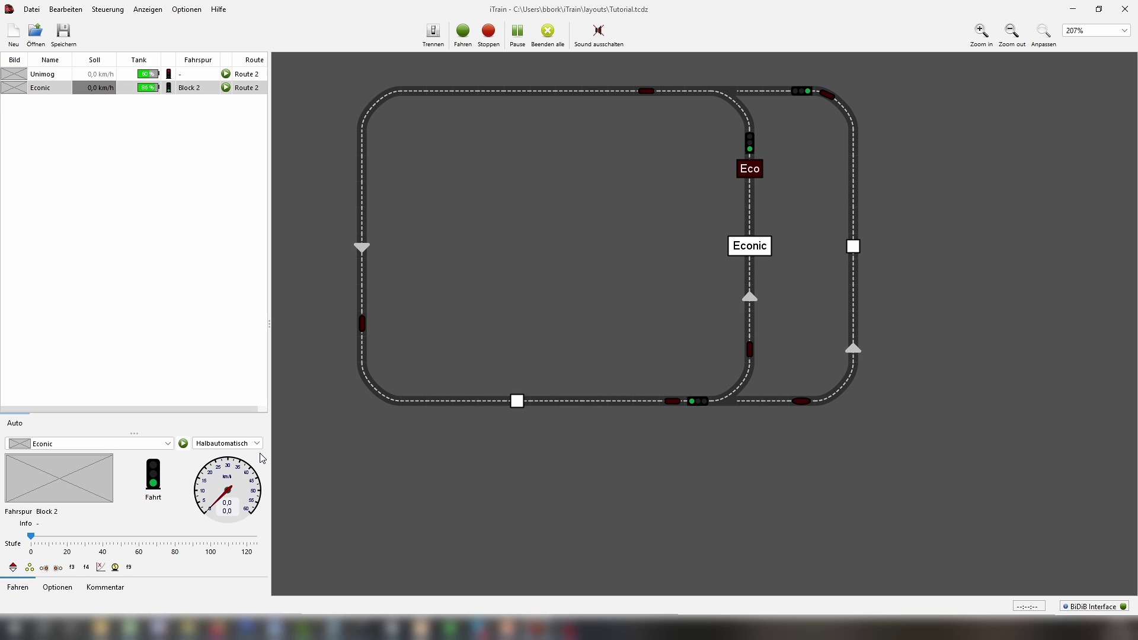
- Check the Econic's assigned route, run the car automatically on Route 2 from Block 2 to Block 3, and end its automatic mode
click(47, 593)
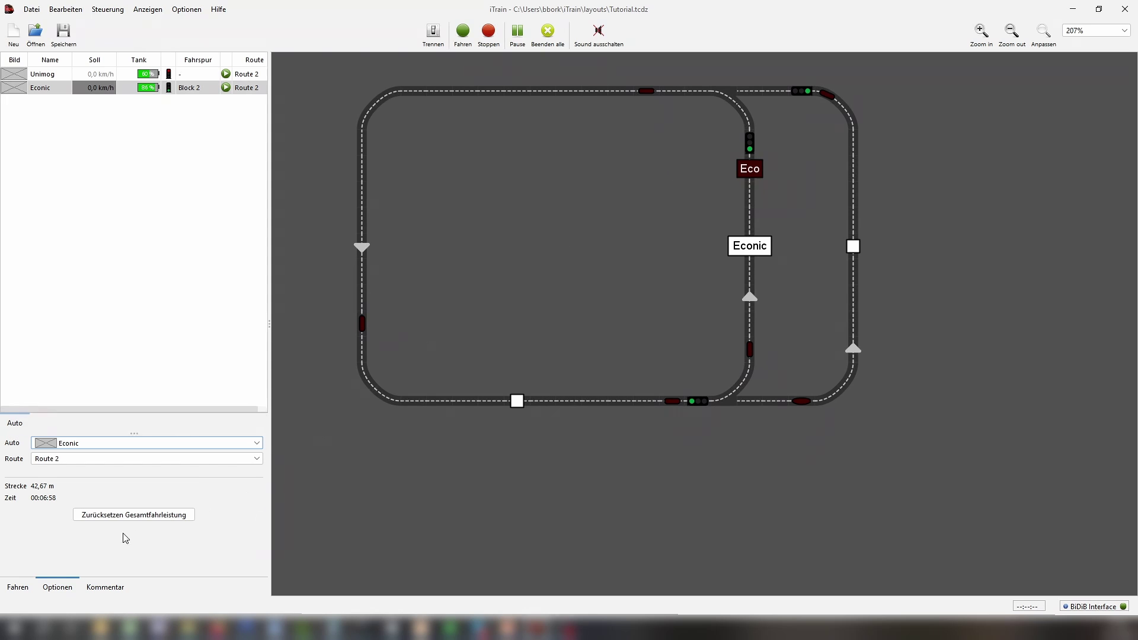
click(18, 586)
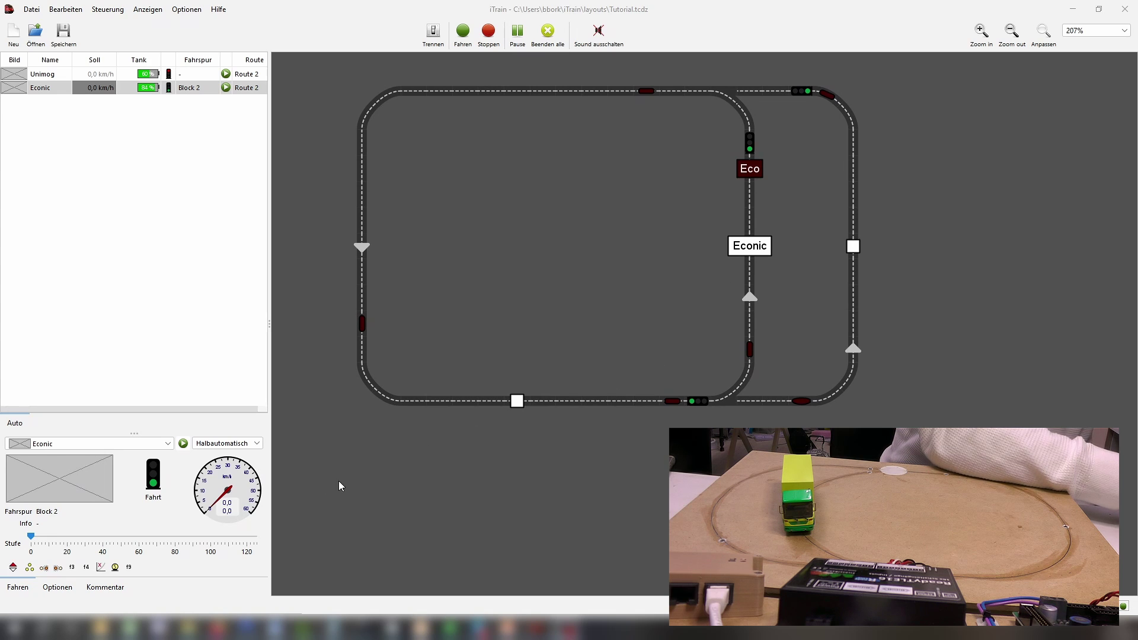
click(183, 444)
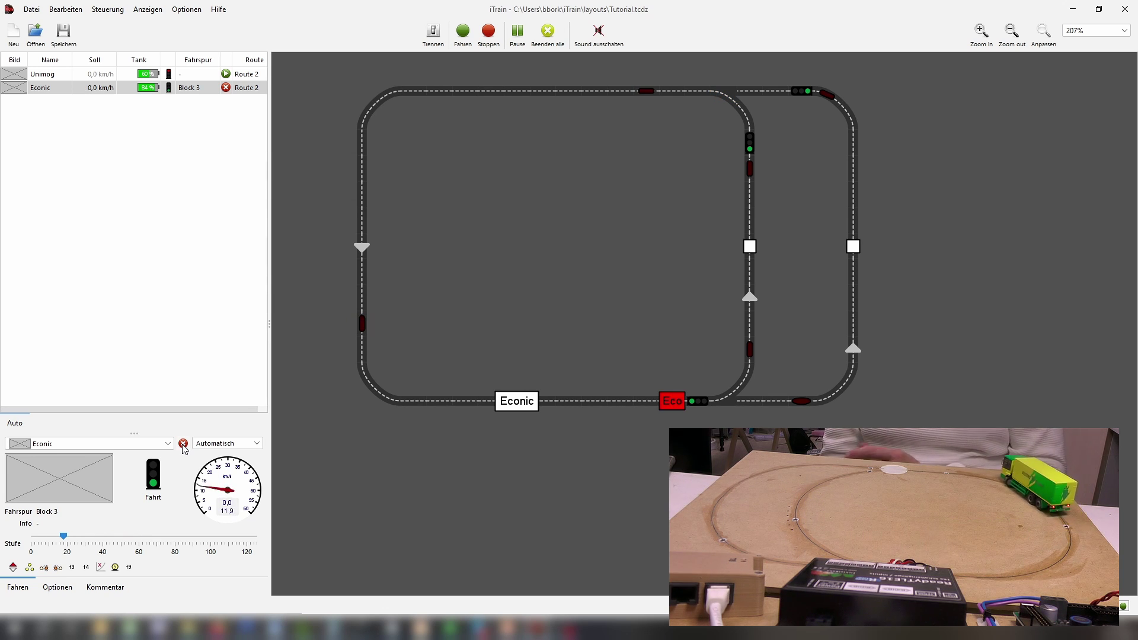
click(183, 444)
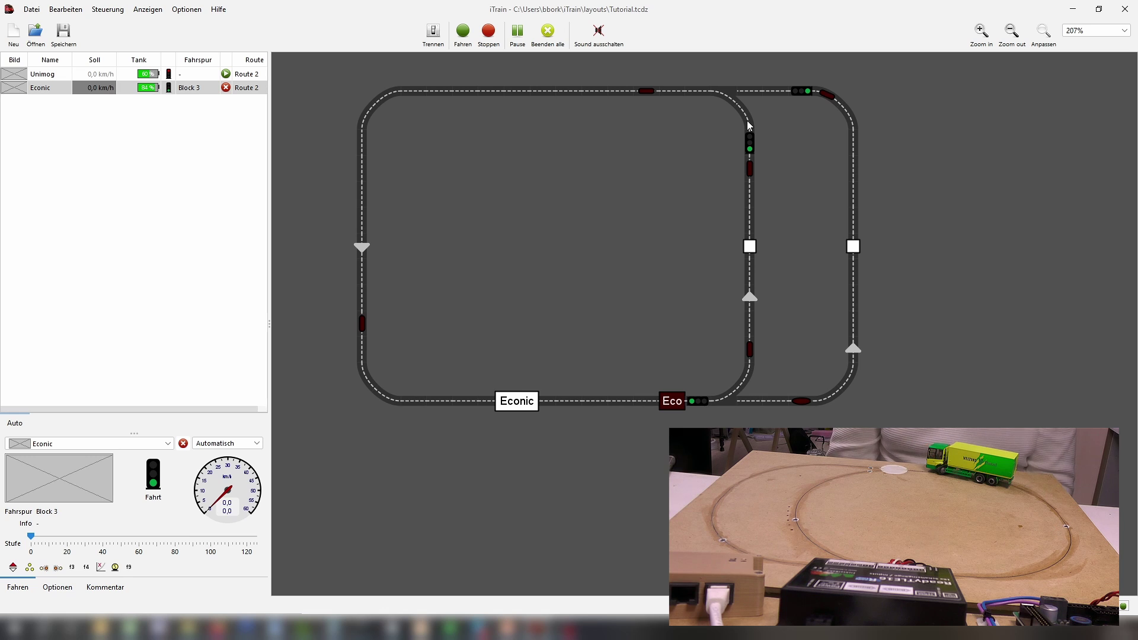
click(183, 443)
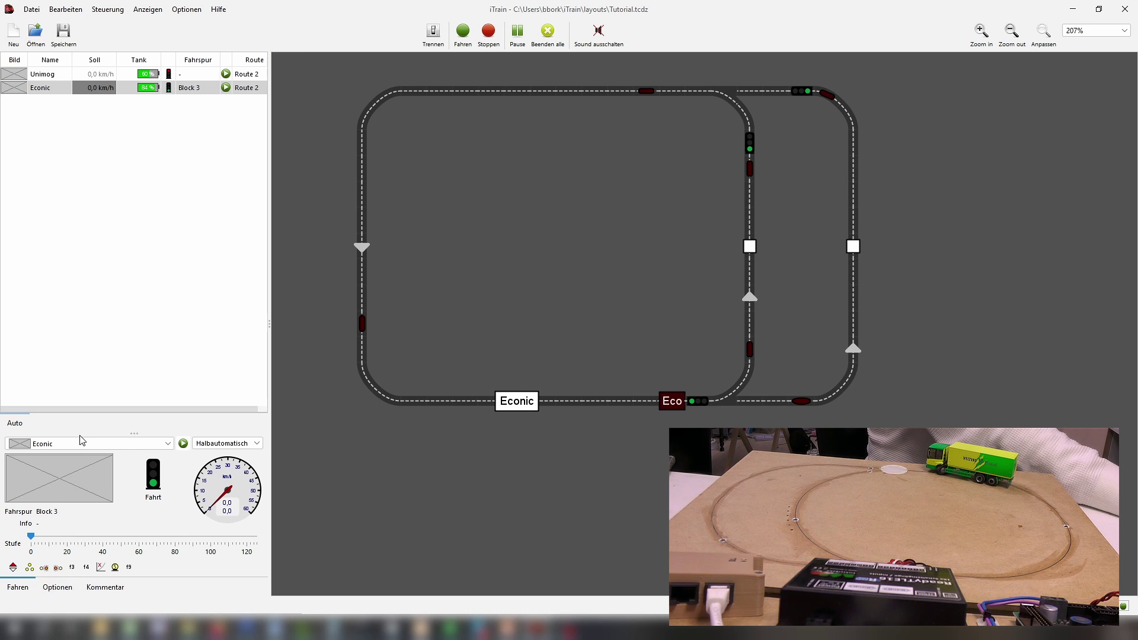
- Assign Route 1 to the Econic in its options
click(54, 590)
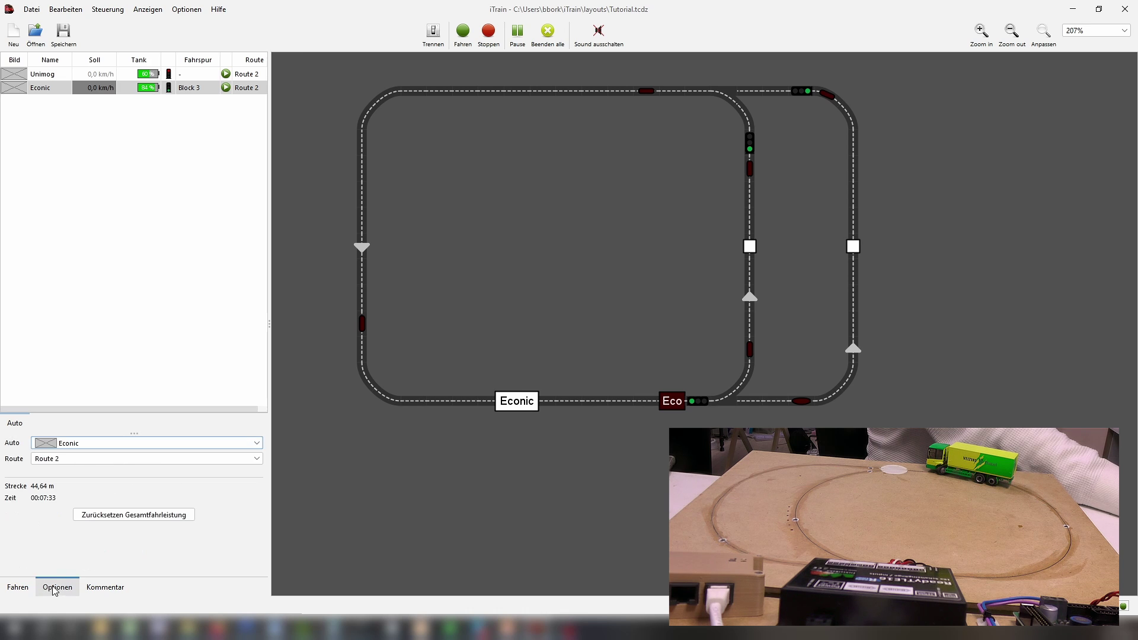
click(82, 458)
click(76, 484)
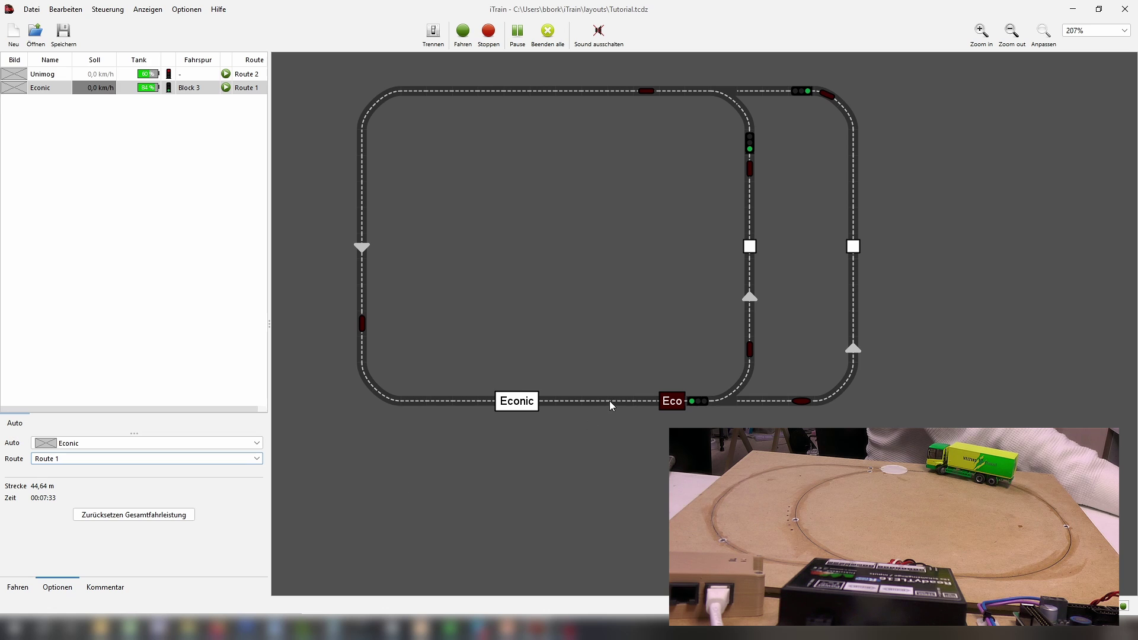
click(11, 429)
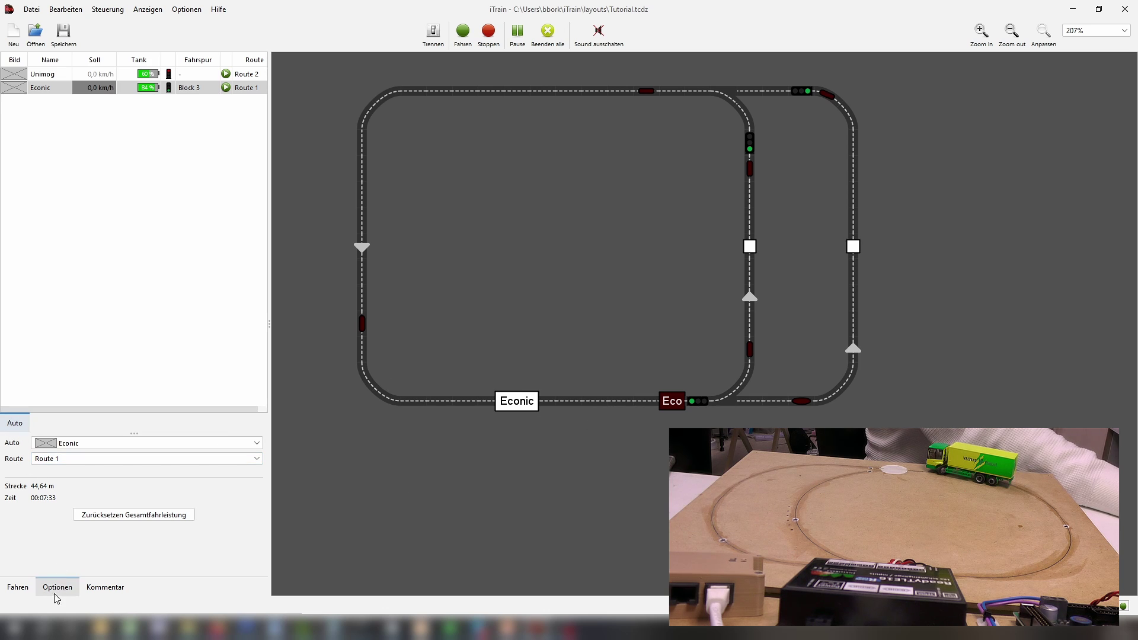
- Run the Econic automatically on Route 1 from Block 3 and end its automatic mode
click(18, 587)
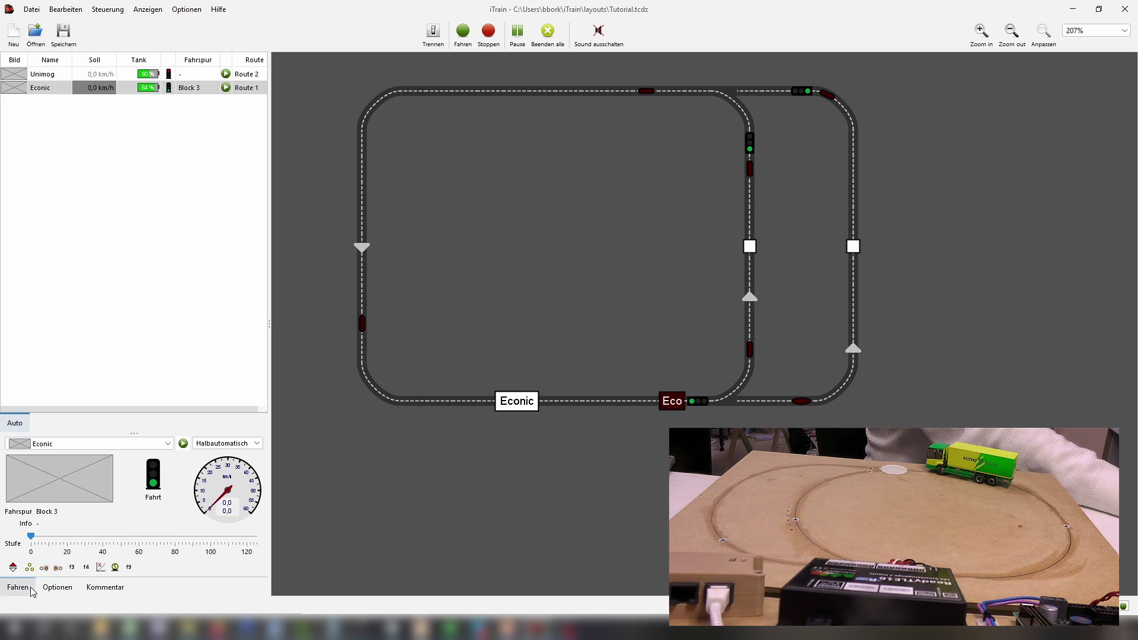
click(183, 444)
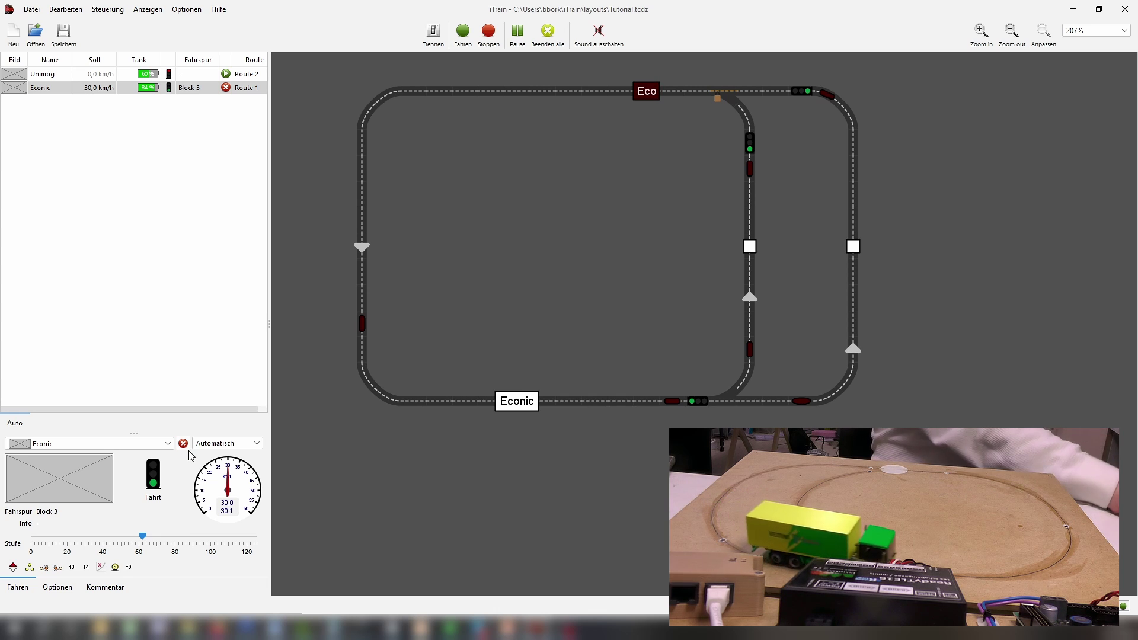
click(183, 444)
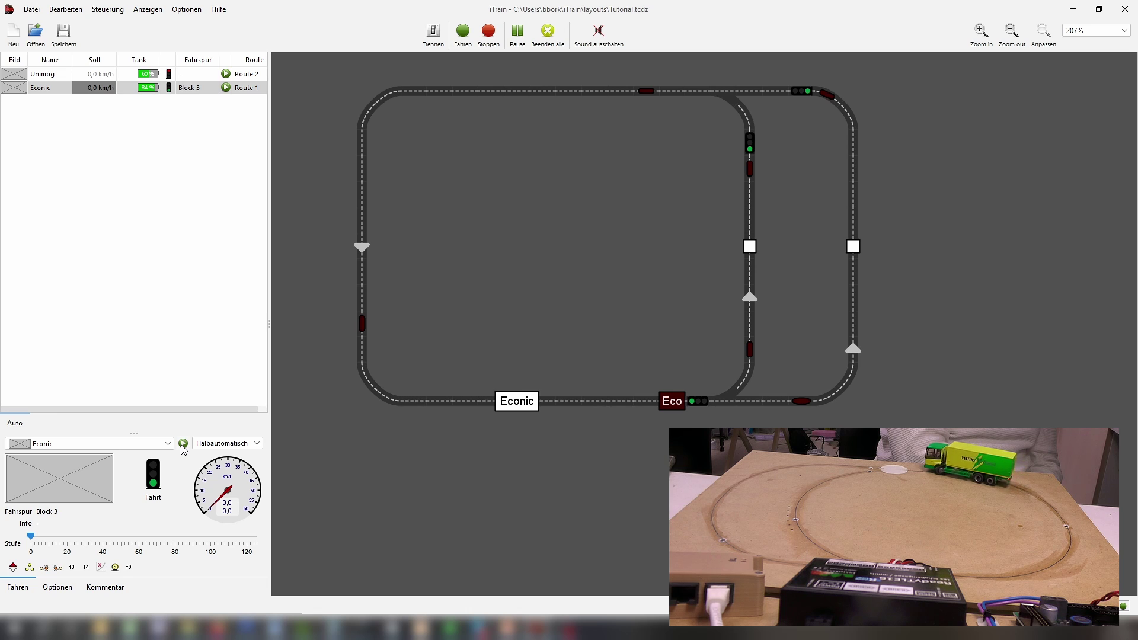
- Set the Econic's route to < Keine Route > and run the car automatically with its f3 function switched on
click(56, 586)
click(70, 460)
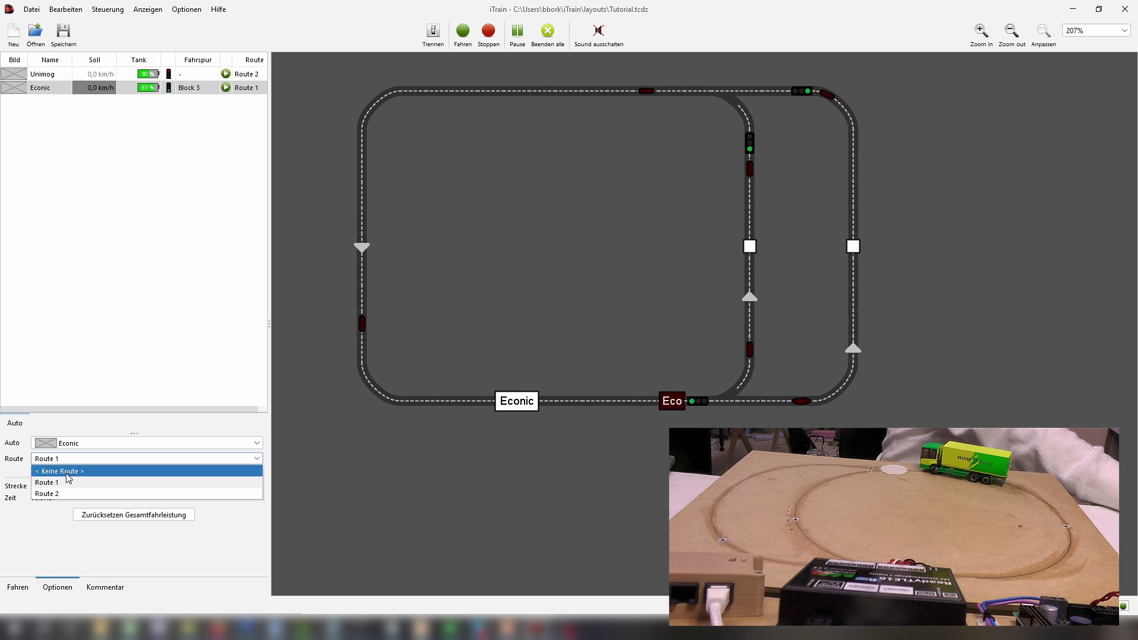
click(69, 472)
click(8, 587)
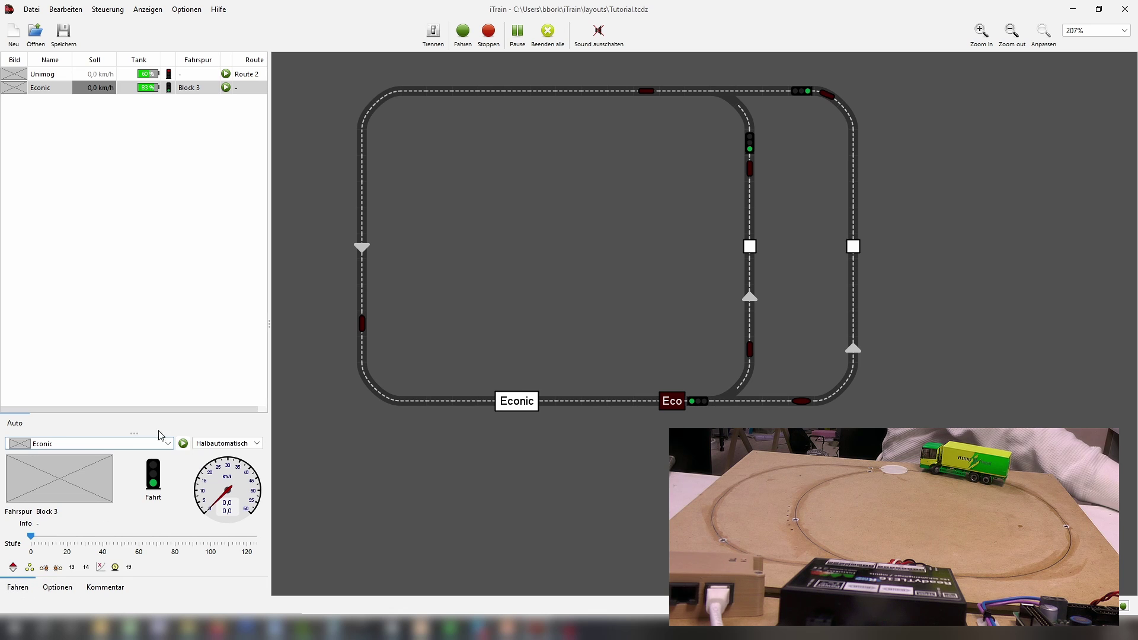
click(183, 444)
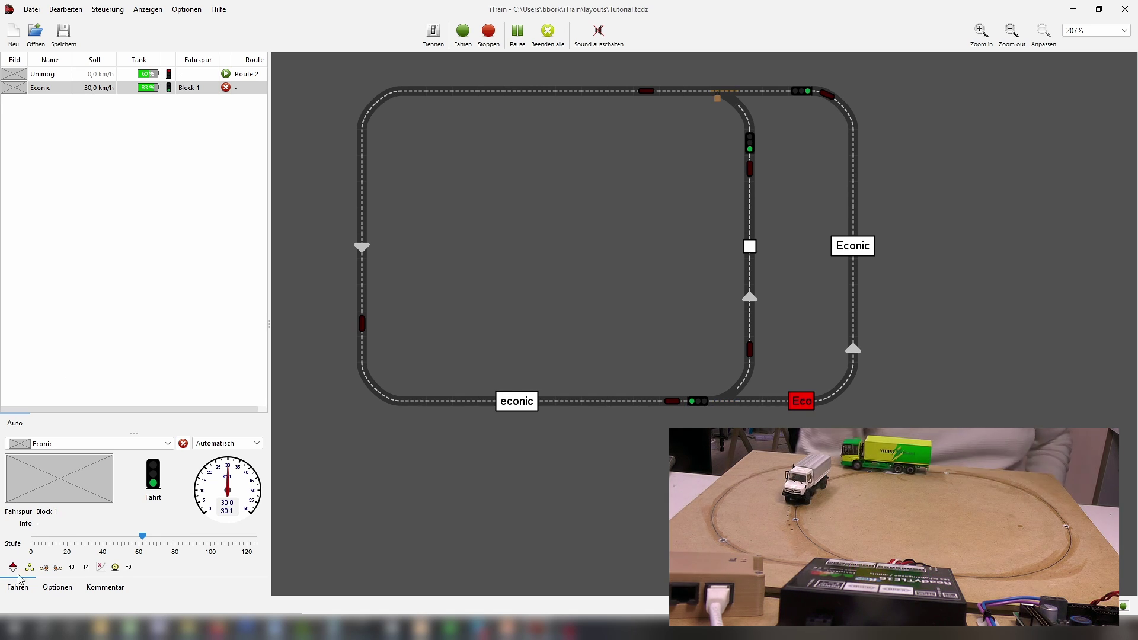
click(72, 567)
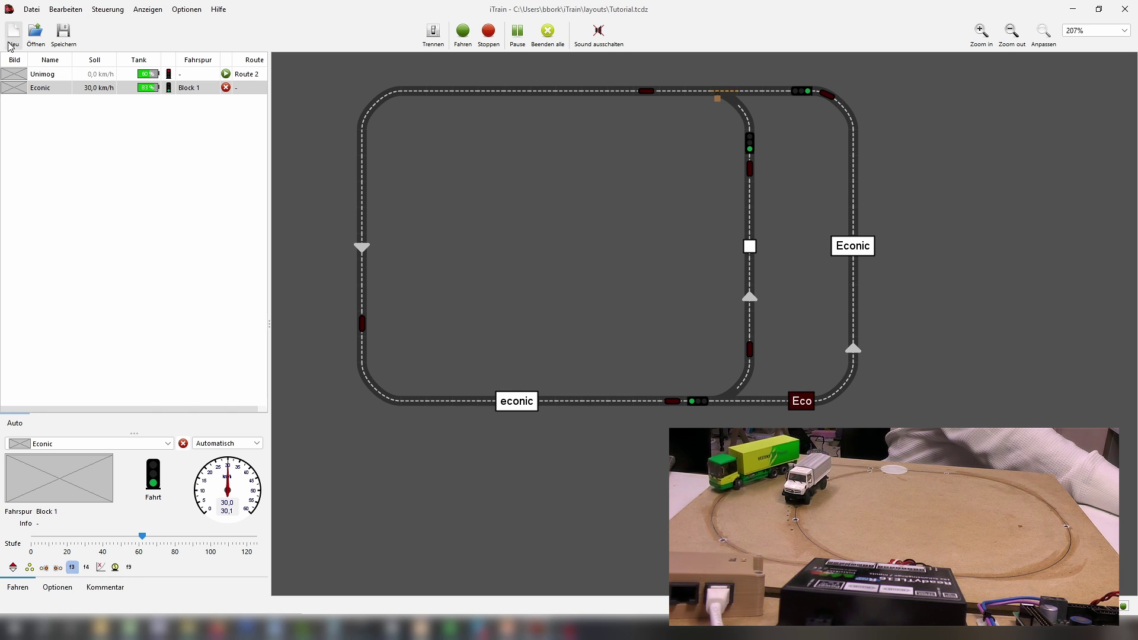
- Select the Unimog as the car to control and set its route to < Keine Route >
click(79, 443)
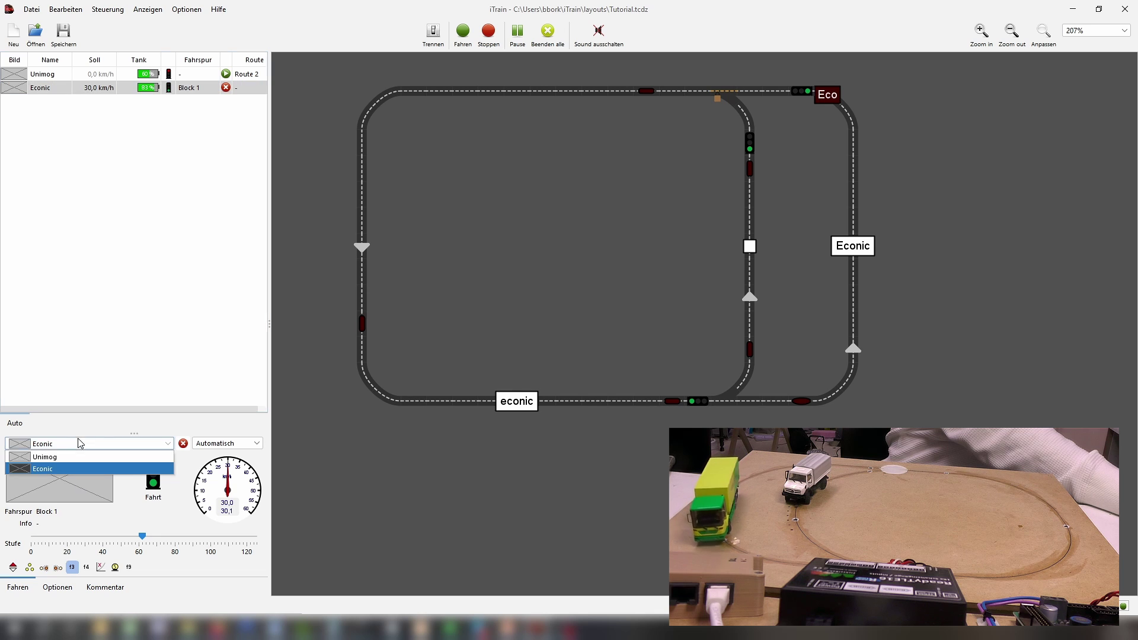
click(64, 455)
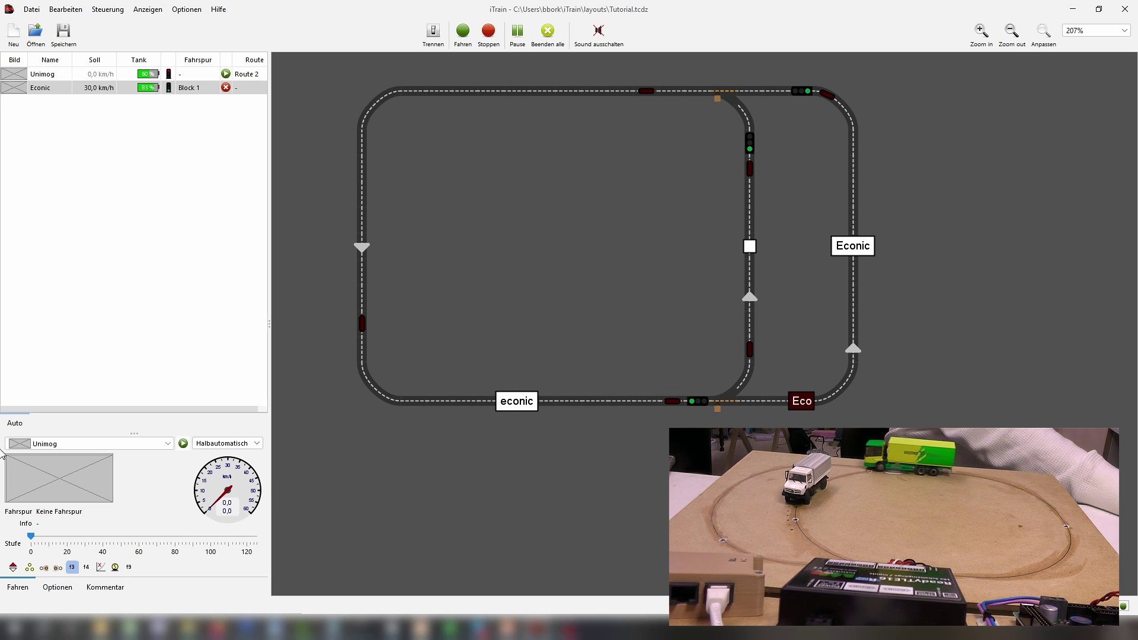
click(48, 593)
click(80, 460)
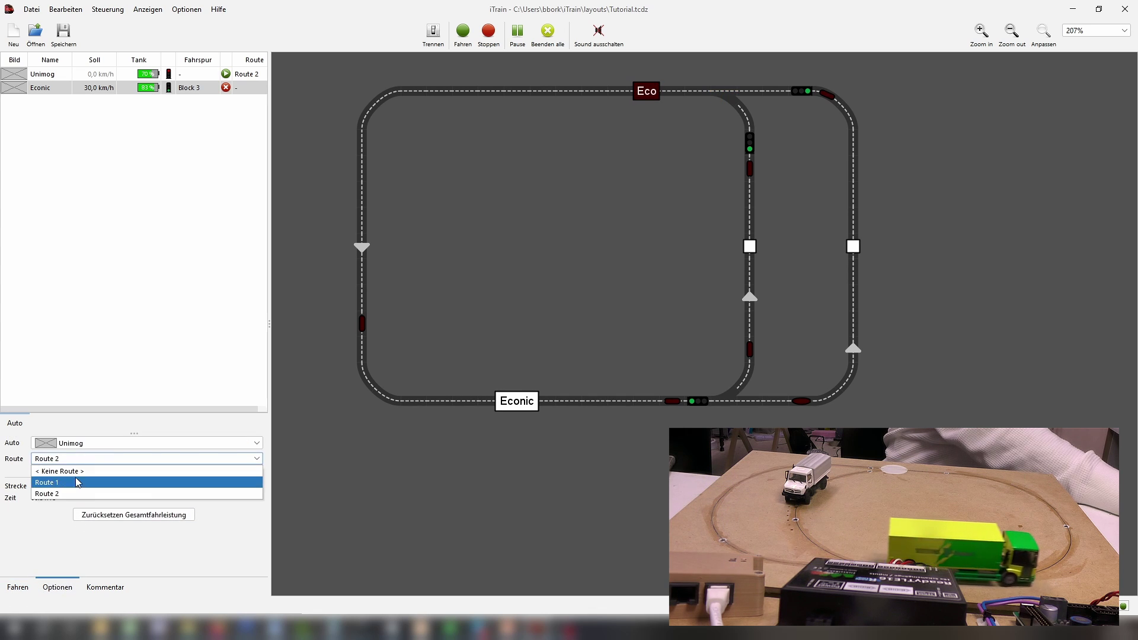
click(80, 459)
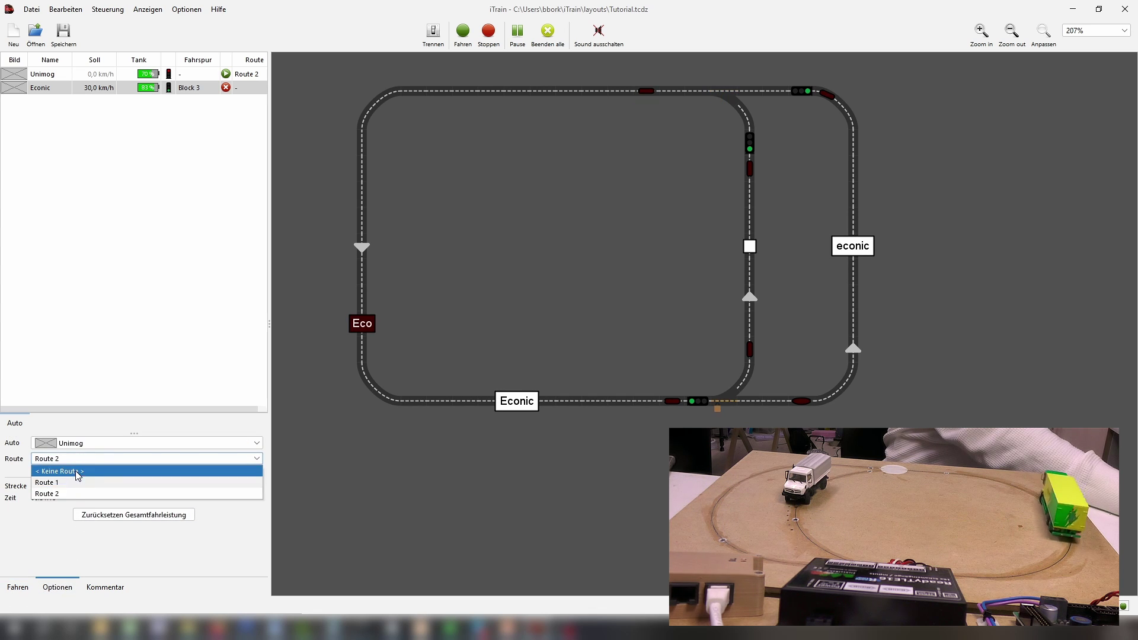
click(78, 471)
click(23, 587)
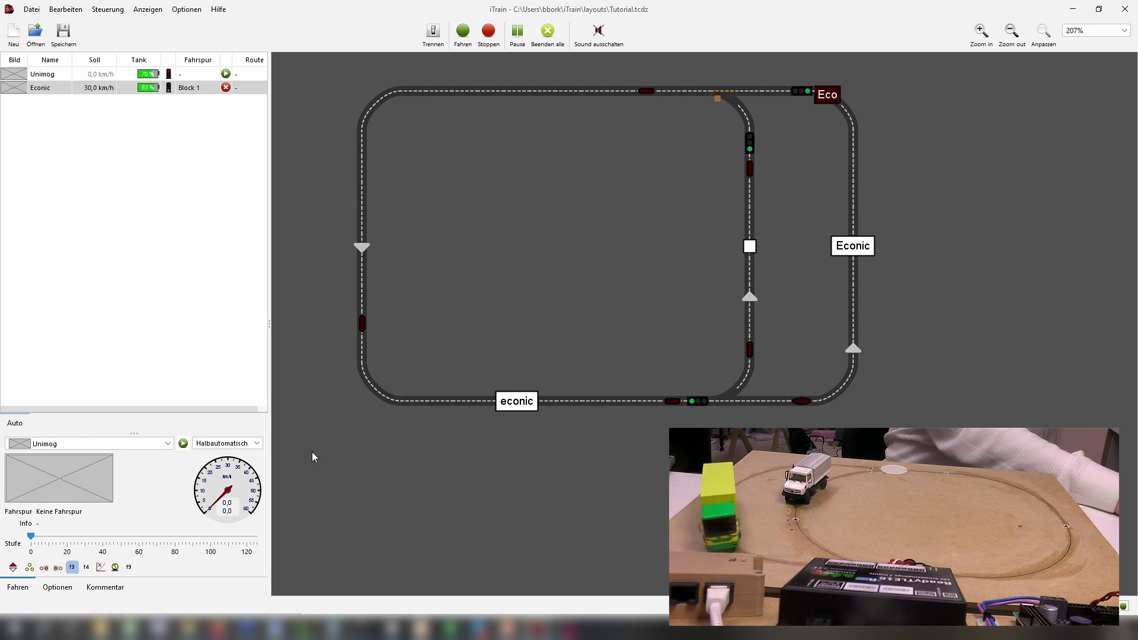
- Place the Unimog on Block 2's stop position in the track plan and start it in automatic mode
drag(29, 74, 751, 165)
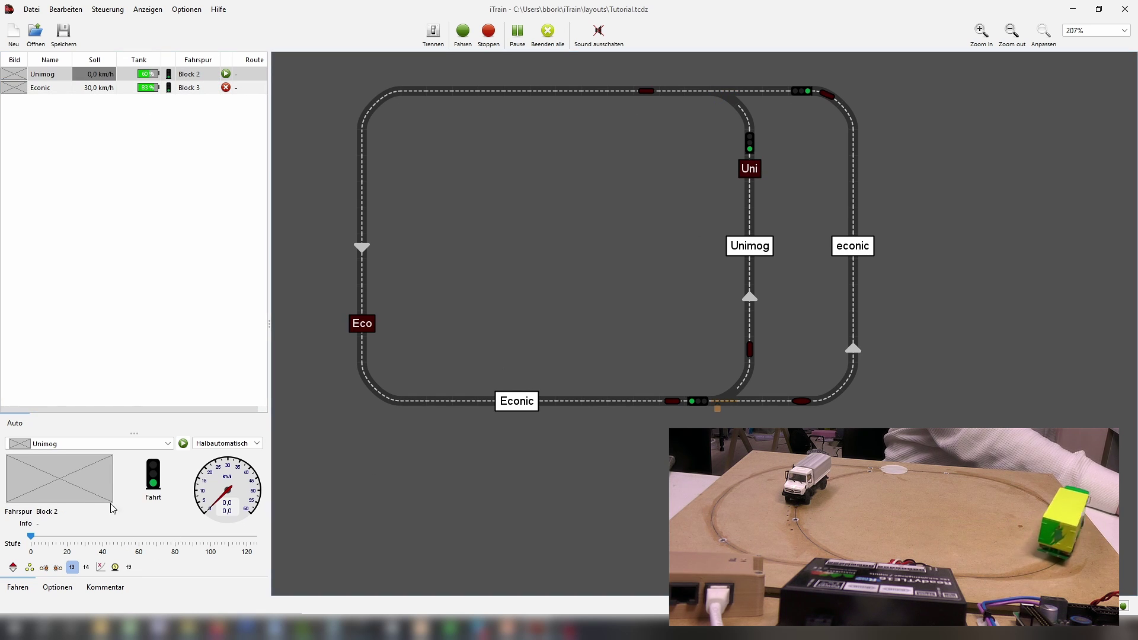
click(183, 443)
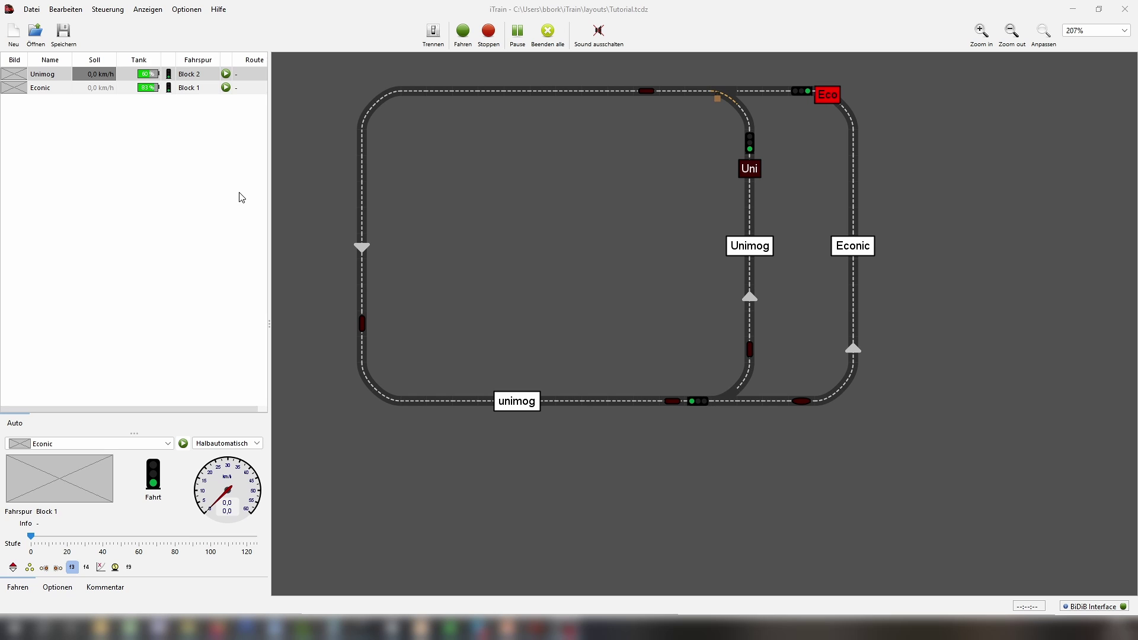
- Duplicate the Econic in the car editor and apply the copy as a new car with its settings and Block 2 restriction
click(66, 9)
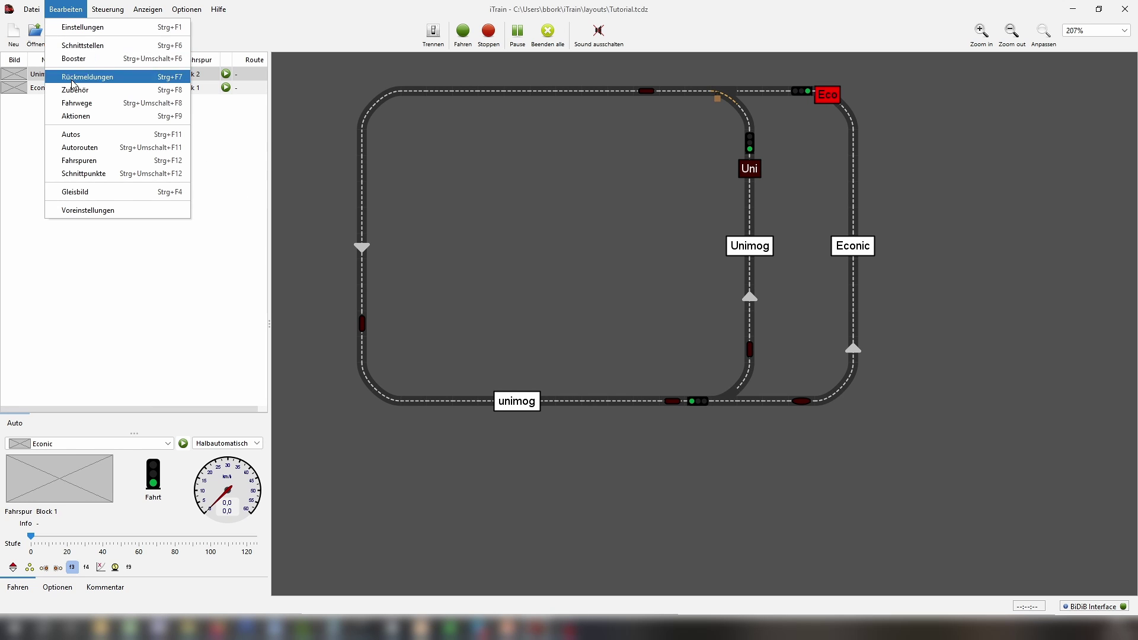
click(87, 134)
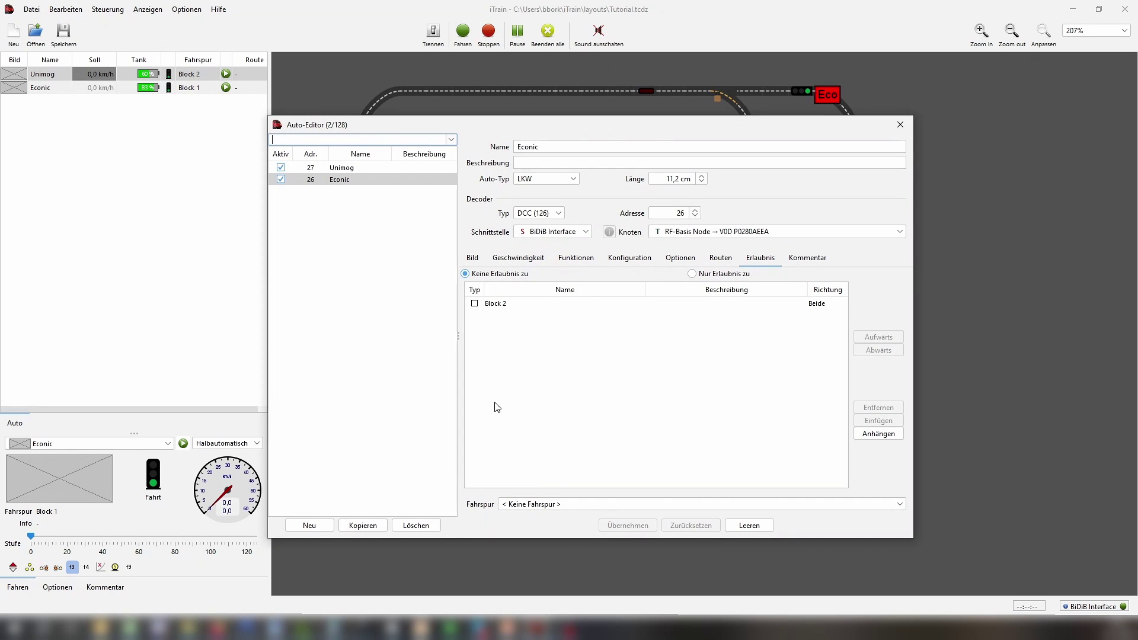
click(342, 183)
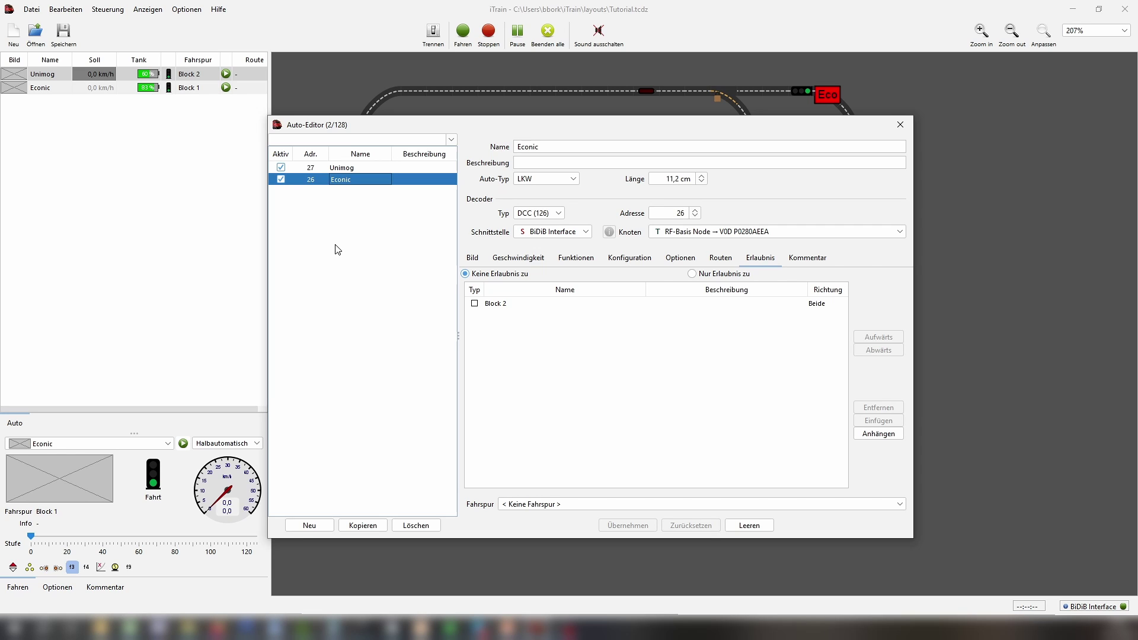
click(372, 526)
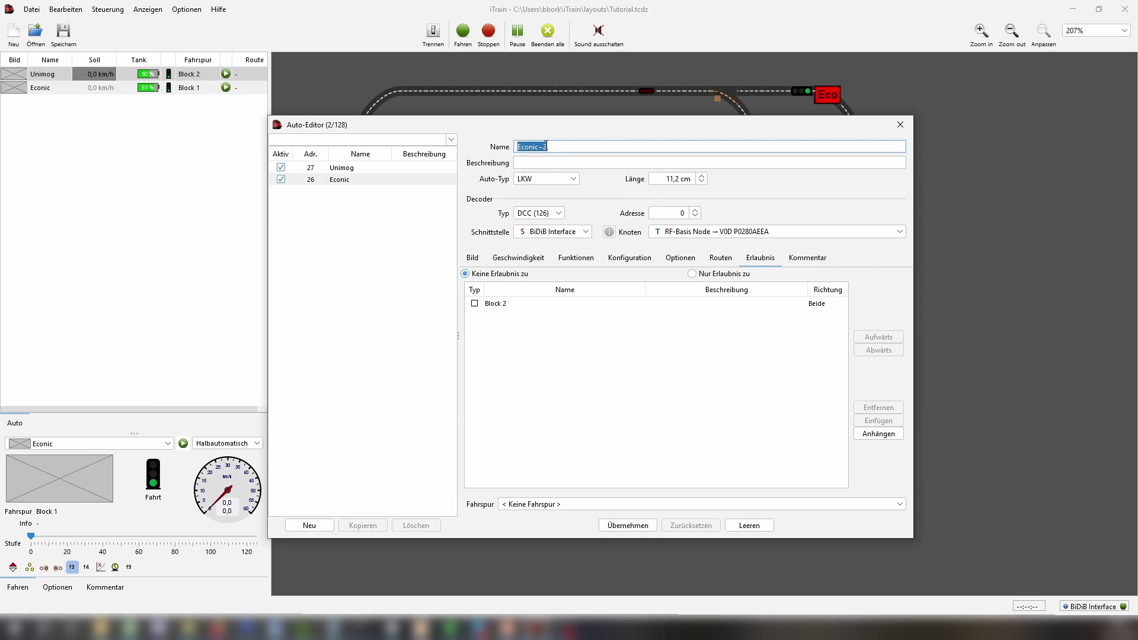
click(629, 525)
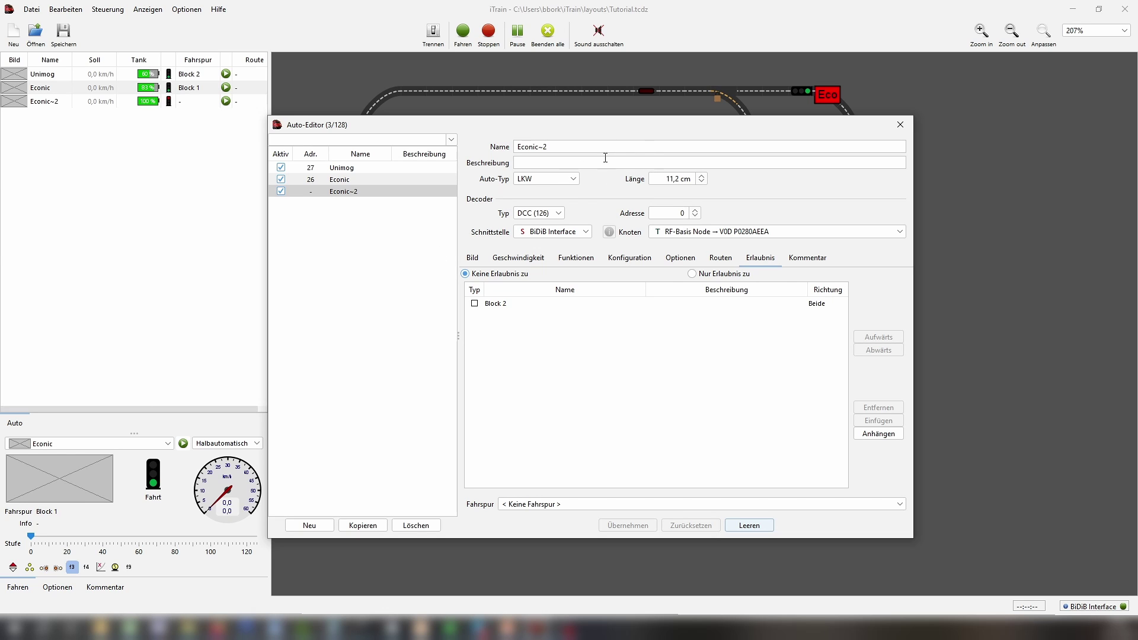
- Delete the copied Econic entry from the car list and close the car editor
click(357, 189)
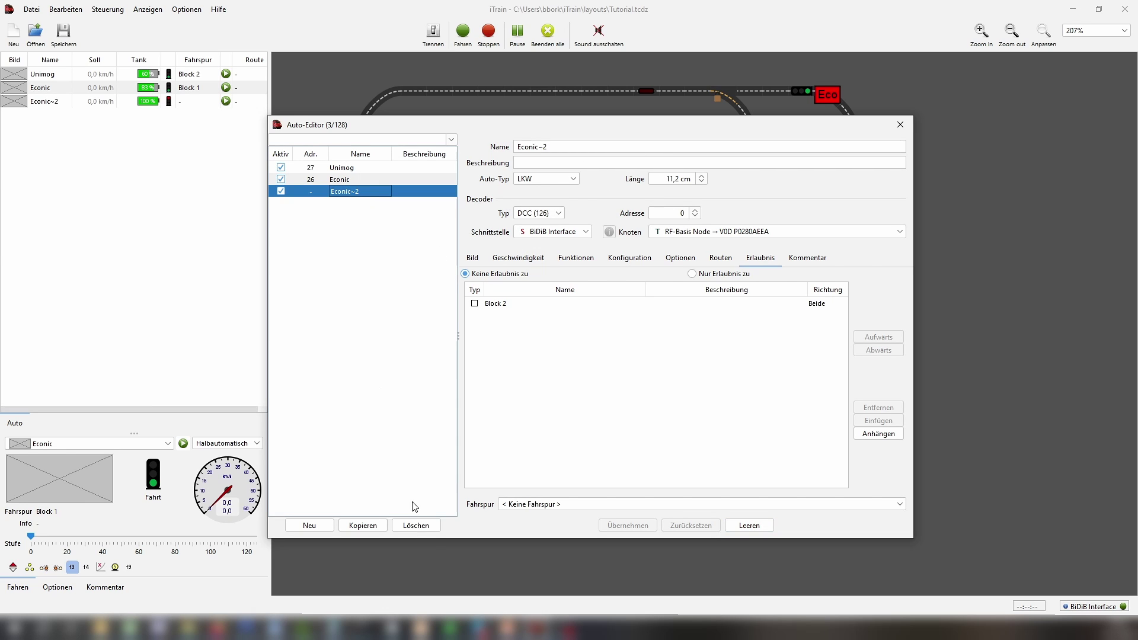
click(415, 526)
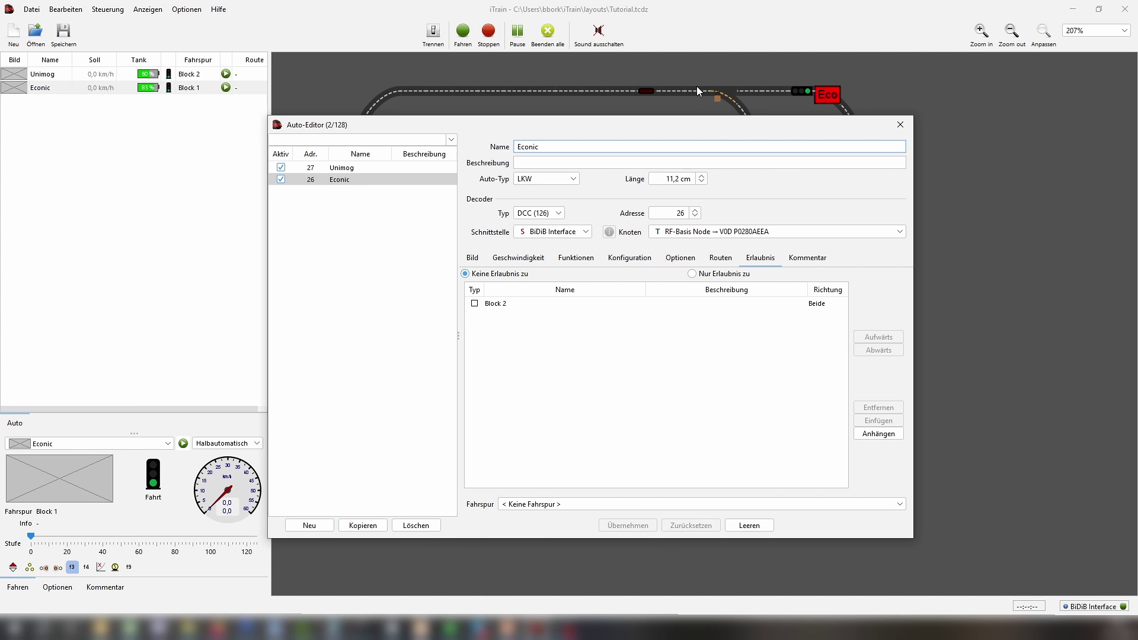
click(907, 123)
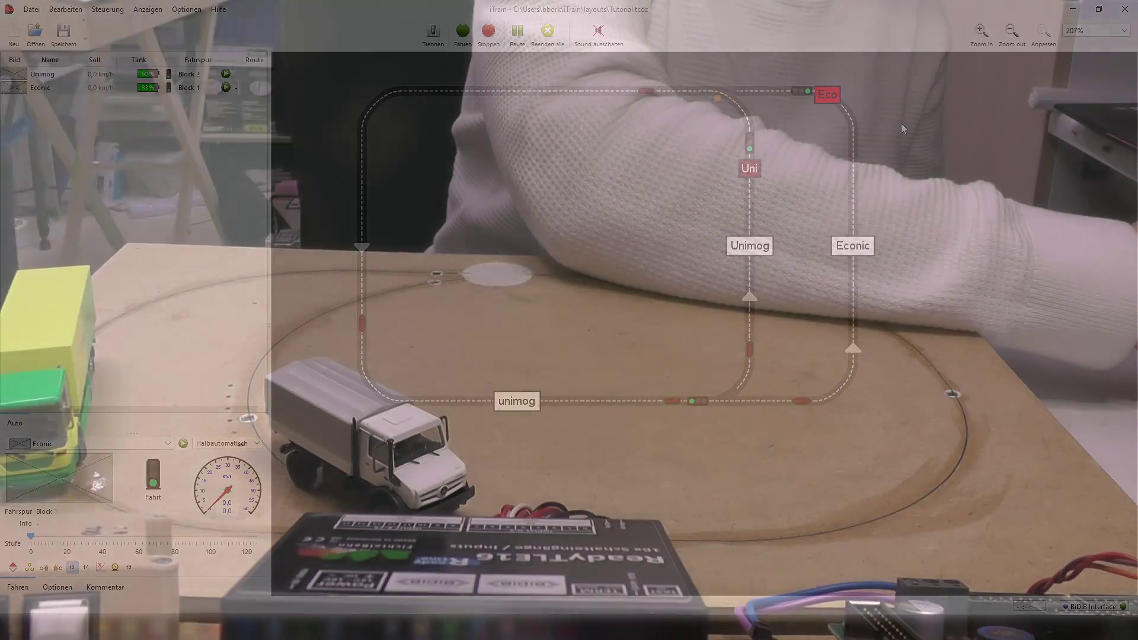